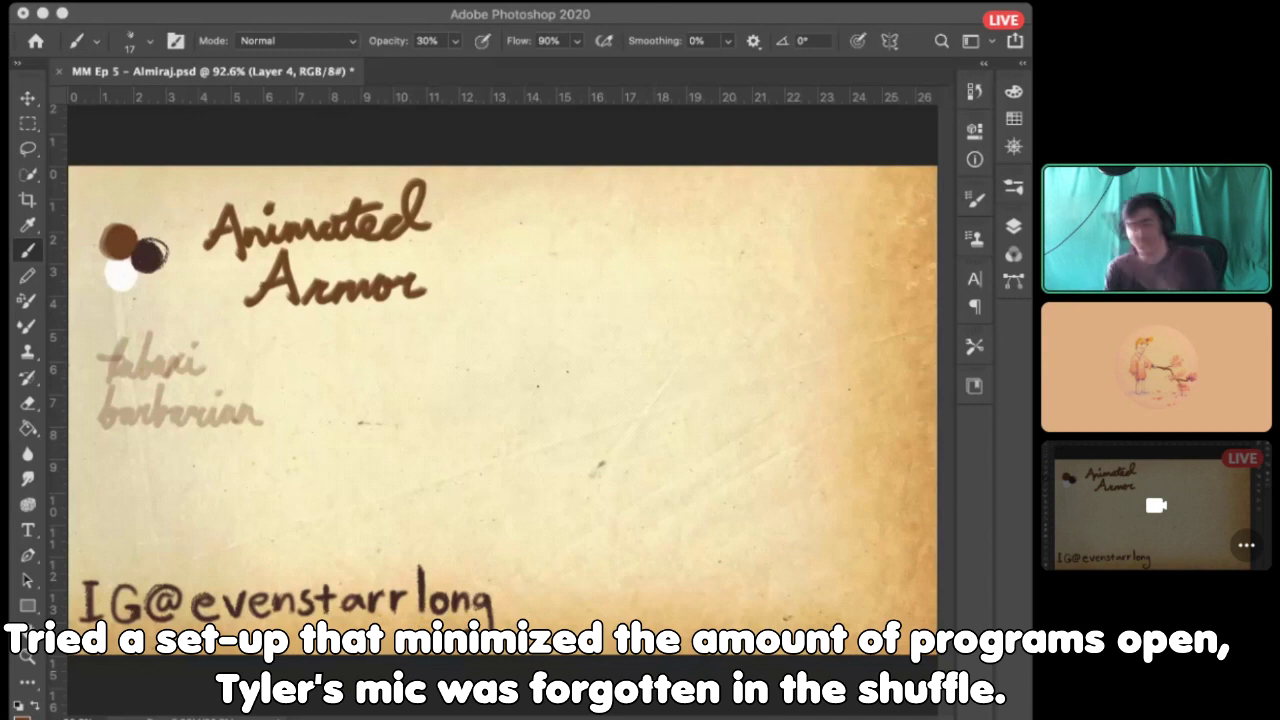
Step: Handwrite the note "wierd animal" on the canvas beneath the "barbarian" line
left_click_drag(101, 458, 322, 456)
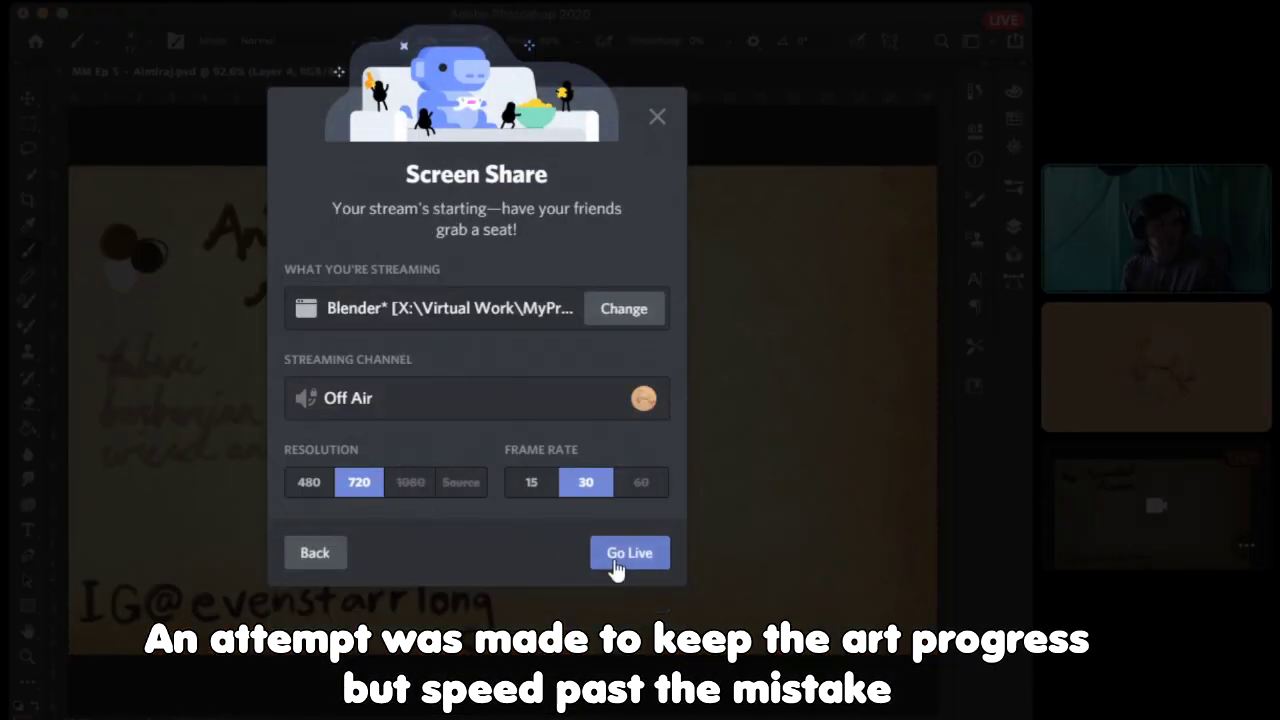
Step: Start streaming the Blender window to the Off Air channel at 720 resolution and 30 fps
left_click(617, 571)
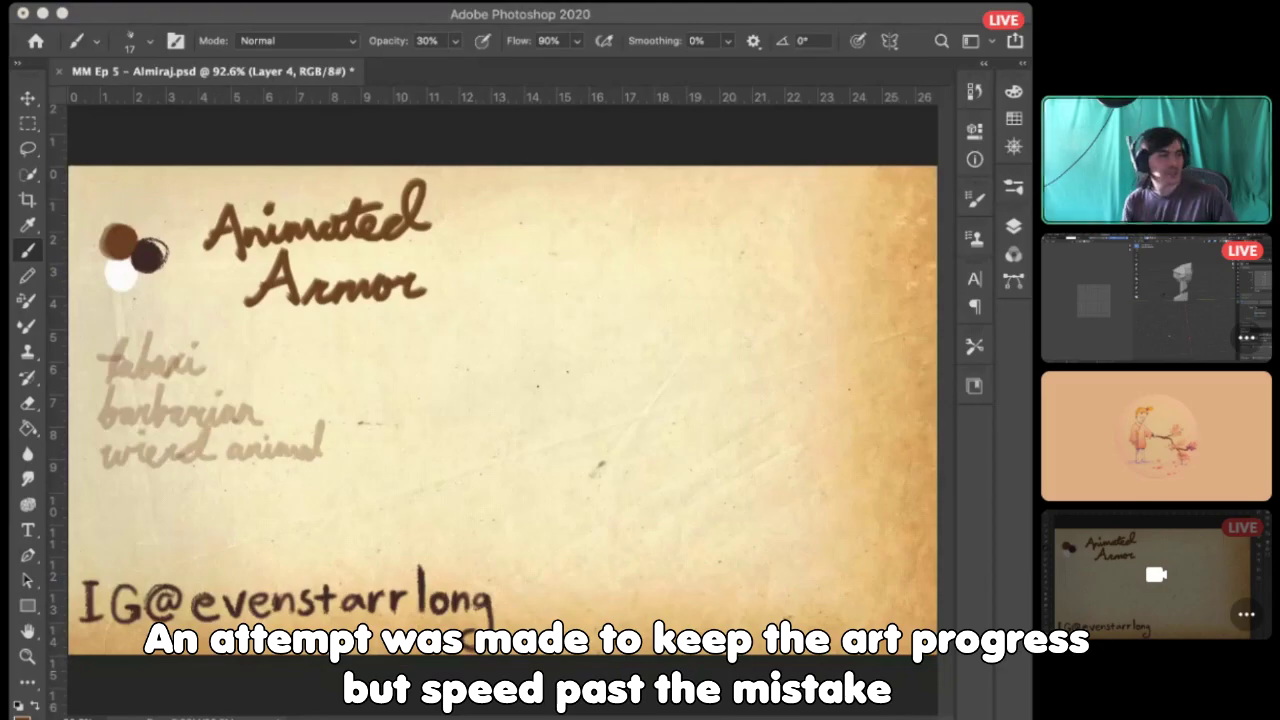
Step: Shrink the handwritten notes beneath the "Animated Armor" title and move the colour swatches beside them
mouse_move(722, 569)
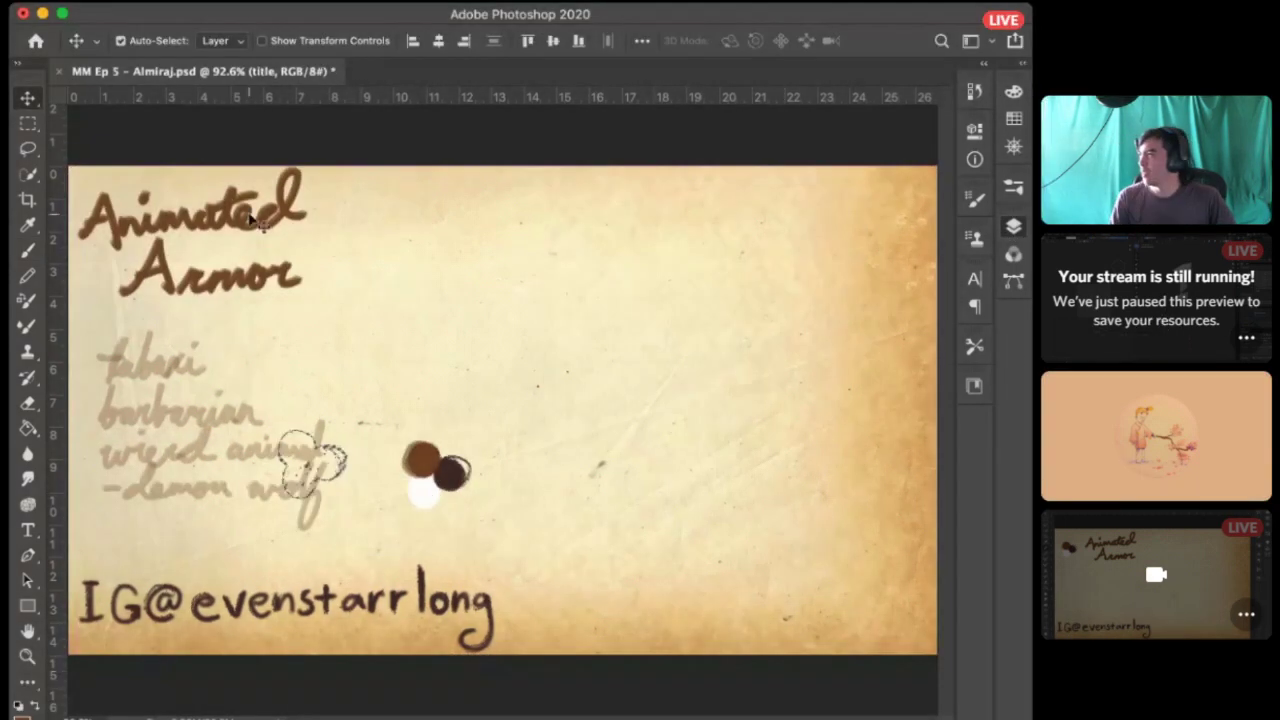
left_click_drag(200, 445, 200, 410)
key("super+t")
left_click_drag(326, 498, 214, 408)
key("Return")
left_click_drag(428, 468, 250, 347)
Step: Make Layer 5 the active layer for the creature painting
left_click(135, 292)
key("h")
key("v")
left_click(842, 320, "alt")
left_click(857, 271)
left_click(857, 271, "alt")
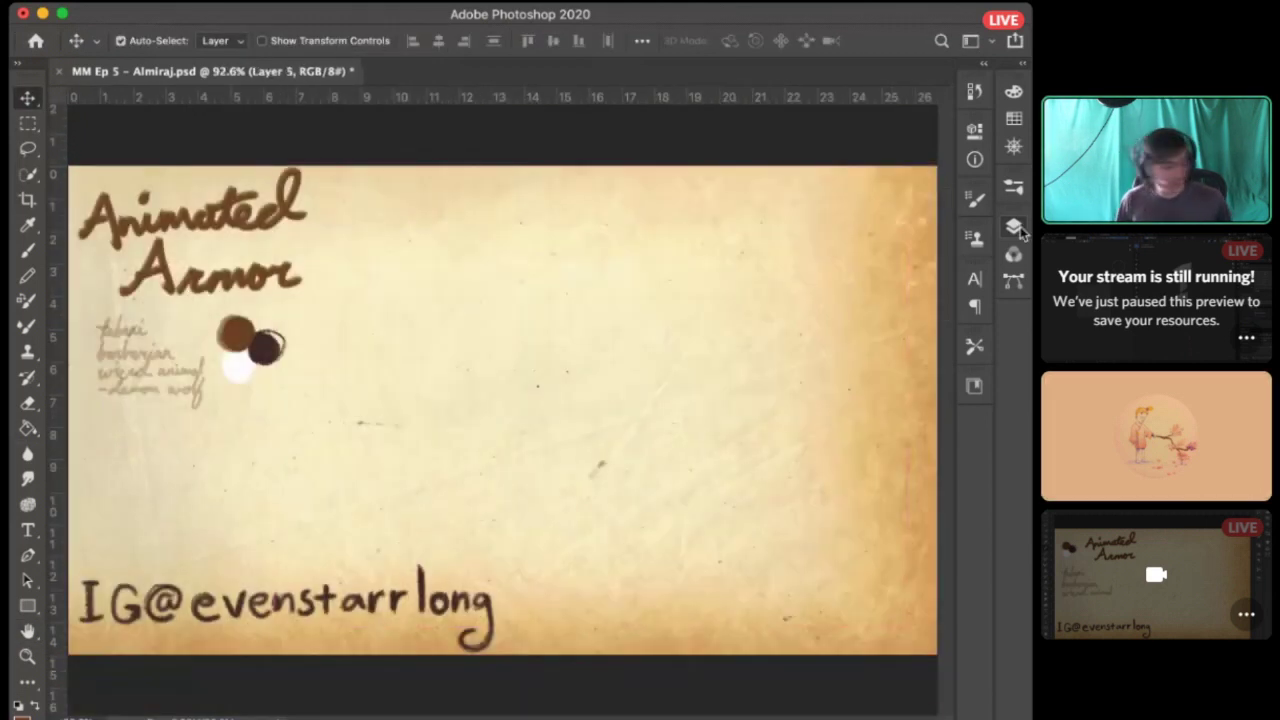
Step: Try a rough curved silhouette in faint brown brush strokes near the canvas centre
key("b")
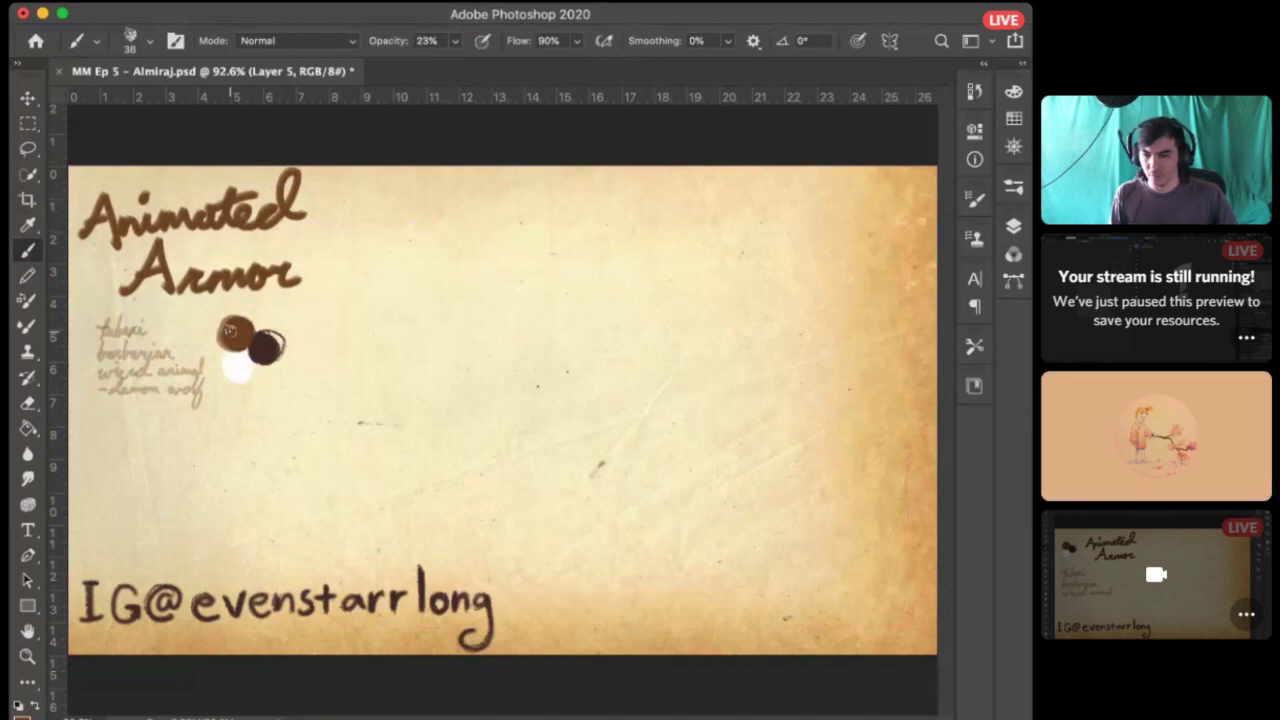
left_click_drag(532, 350, 530, 372)
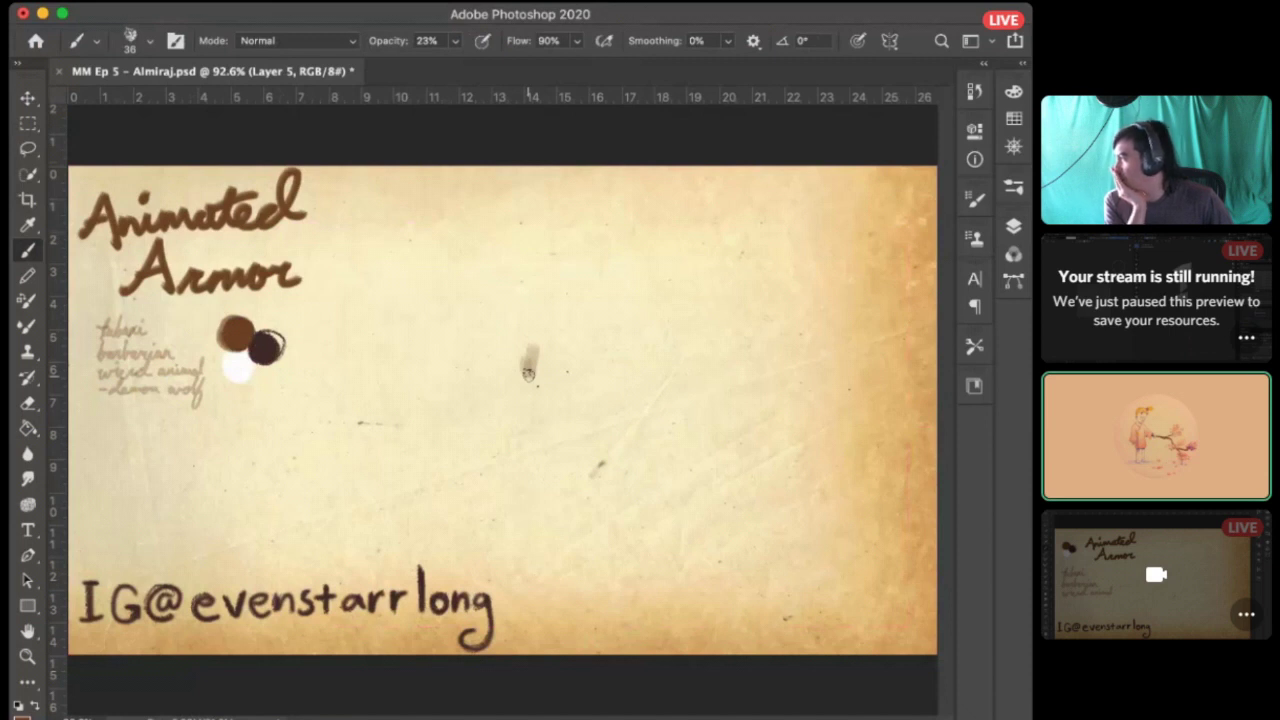
left_click_drag(528, 374, 536, 351)
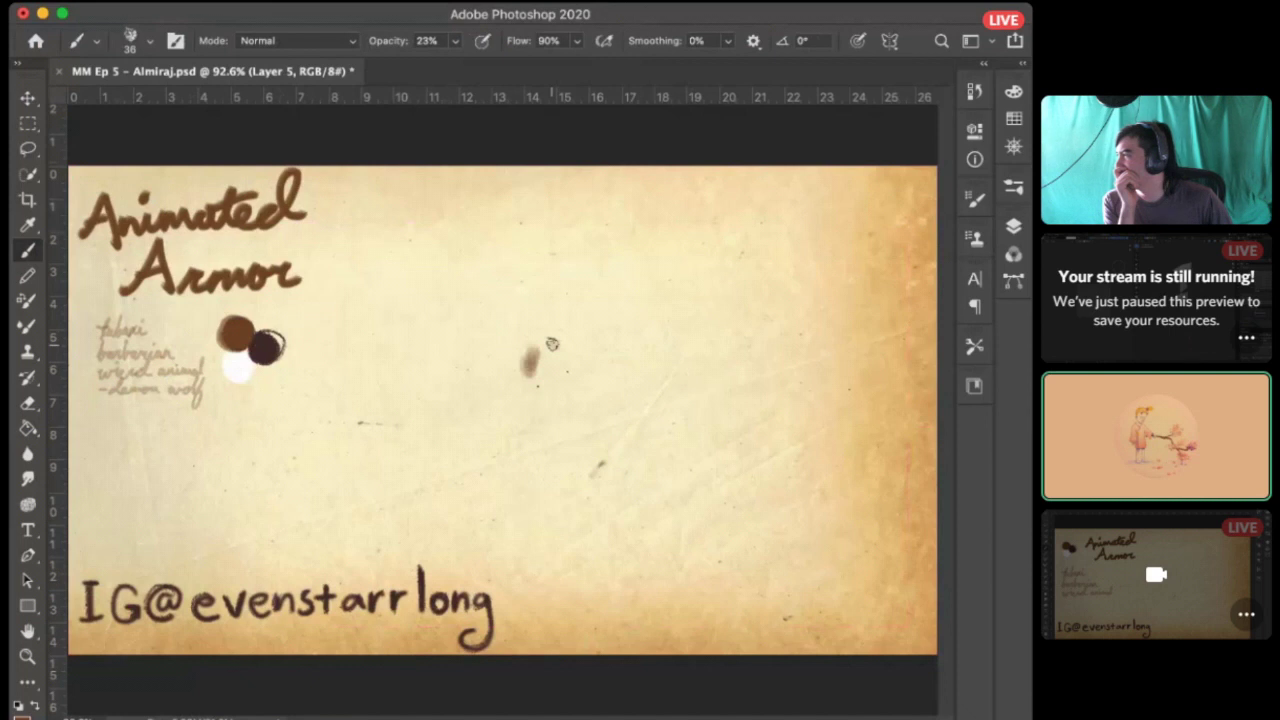
left_click_drag(551, 344, 533, 367)
mouse_move(580, 405)
left_mouse_down()
mouse_move(583, 338)
mouse_move(546, 343)
mouse_move(586, 340)
mouse_move(543, 395)
left_mouse_up()
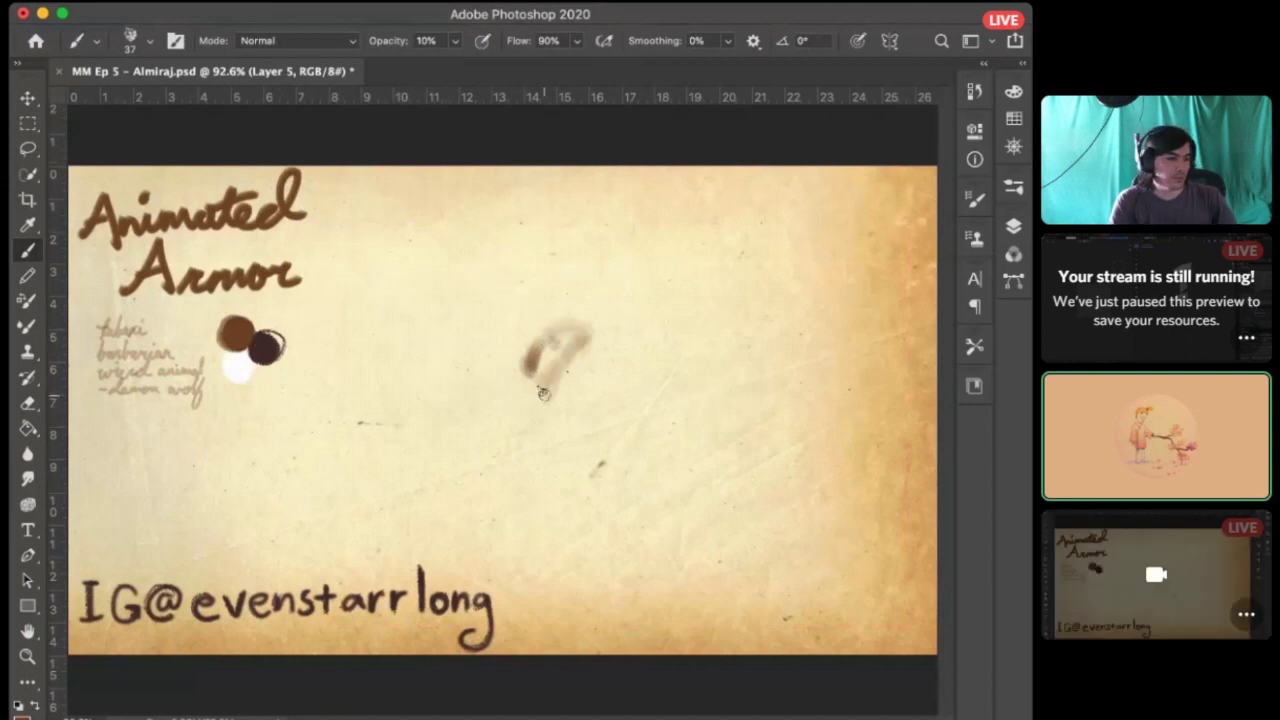
left_click_drag(543, 393, 559, 366)
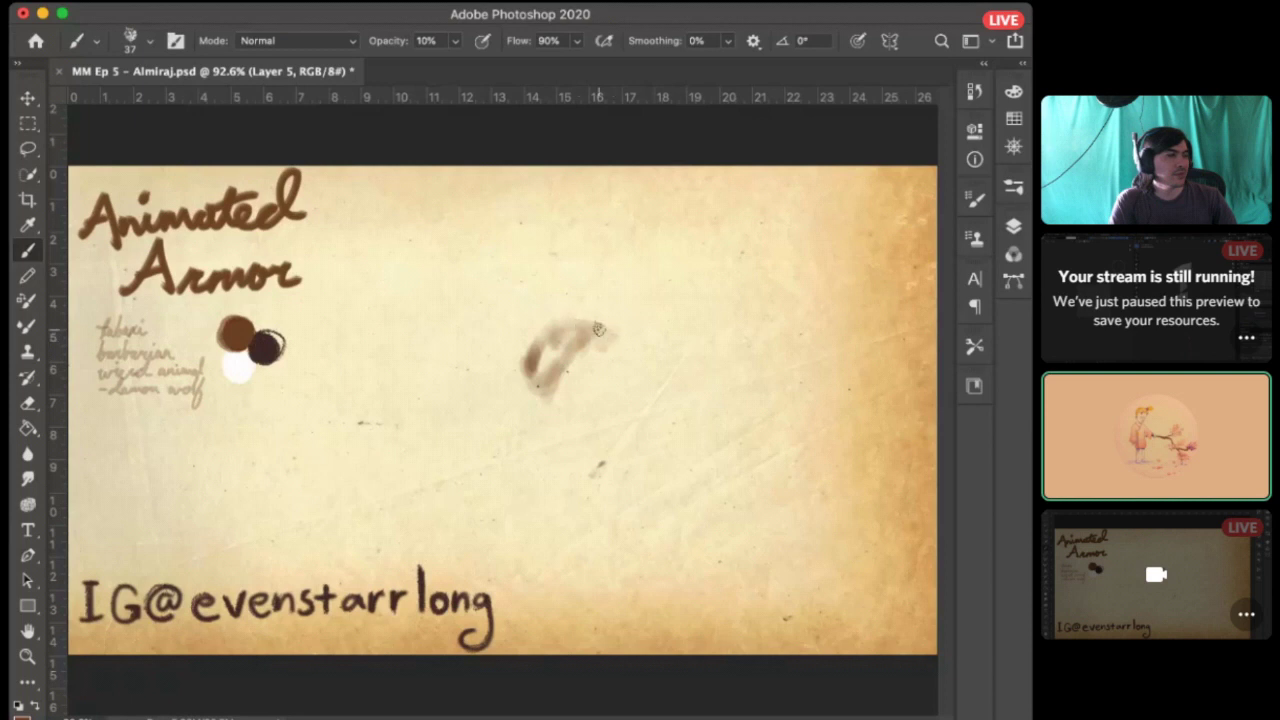
mouse_move(608, 331)
left_mouse_down()
mouse_move(548, 334)
mouse_move(524, 404)
mouse_move(507, 370)
mouse_move(515, 352)
mouse_move(567, 420)
mouse_move(631, 360)
mouse_move(640, 401)
mouse_move(626, 353)
mouse_move(602, 392)
mouse_move(631, 353)
mouse_move(624, 416)
mouse_move(635, 359)
mouse_move(616, 406)
left_mouse_up()
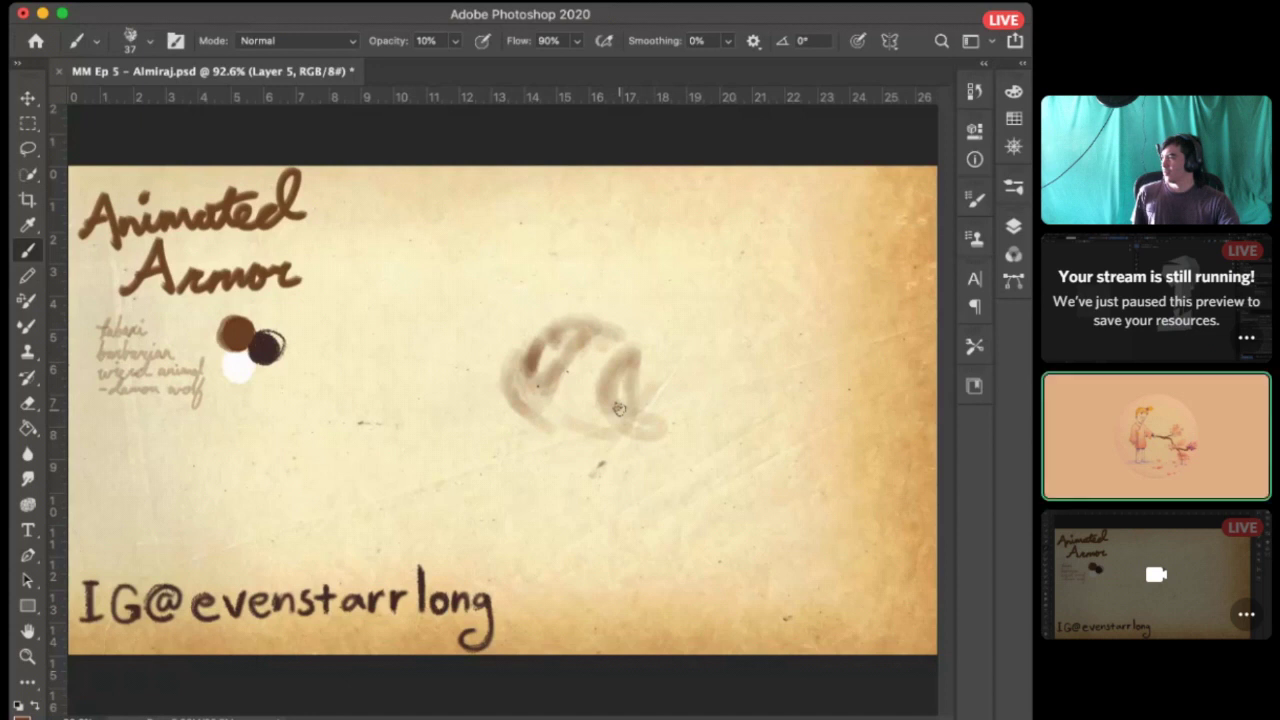
mouse_move(505, 335)
left_mouse_down()
mouse_move(560, 285)
mouse_move(457, 320)
mouse_move(603, 236)
mouse_move(520, 350)
left_mouse_up()
left_click_drag(460, 367, 405, 383)
mouse_move(640, 370)
left_mouse_down()
mouse_move(366, 472)
mouse_move(300, 528)
left_mouse_up()
mouse_move(600, 450)
left_mouse_down()
mouse_move(437, 398)
mouse_move(380, 480)
mouse_move(290, 430)
mouse_move(700, 390)
mouse_move(822, 556)
left_mouse_up()
Step: Clear all the painted strokes from Layer 5 and drop the selection
key("super+a")
key("Delete")
key("super+d")
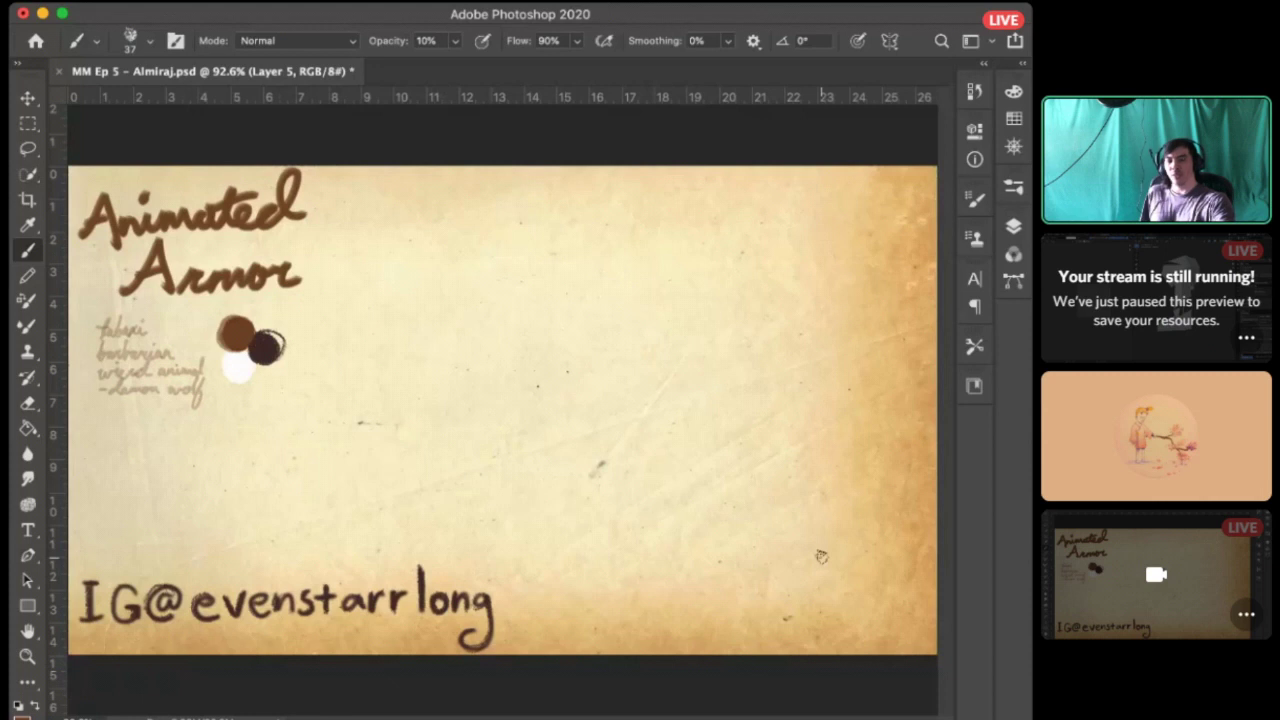
Step: Block in the creature's torso, shaggy hips, head and rear upper arm with a faint brown brush at 10% opacity
mouse_move(531, 324)
left_mouse_down()
mouse_move(545, 360)
mouse_move(605, 368)
mouse_move(550, 368)
mouse_move(585, 400)
mouse_move(609, 360)
mouse_move(585, 392)
mouse_move(545, 362)
mouse_move(560, 356)
left_mouse_up()
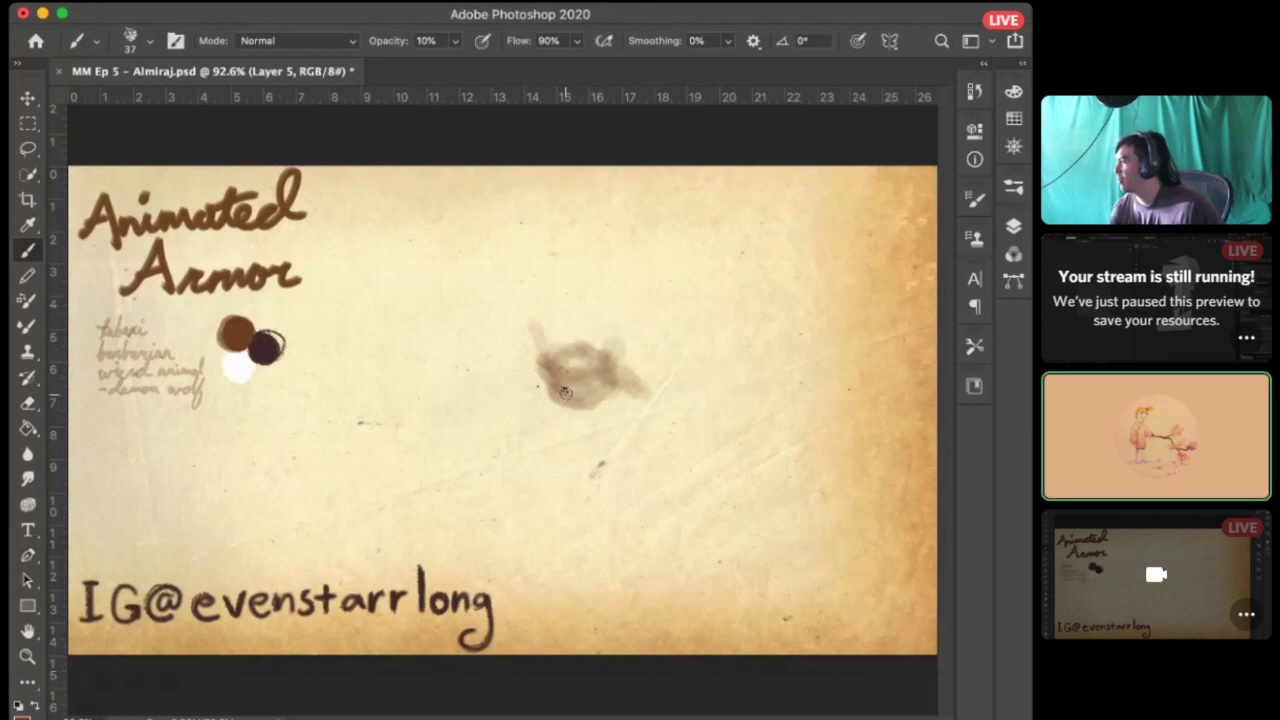
mouse_move(562, 383)
left_mouse_down()
mouse_move(591, 394)
mouse_move(545, 415)
mouse_move(532, 448)
mouse_move(560, 482)
mouse_move(571, 467)
mouse_move(582, 505)
mouse_move(565, 415)
mouse_move(565, 505)
mouse_move(533, 446)
left_mouse_up()
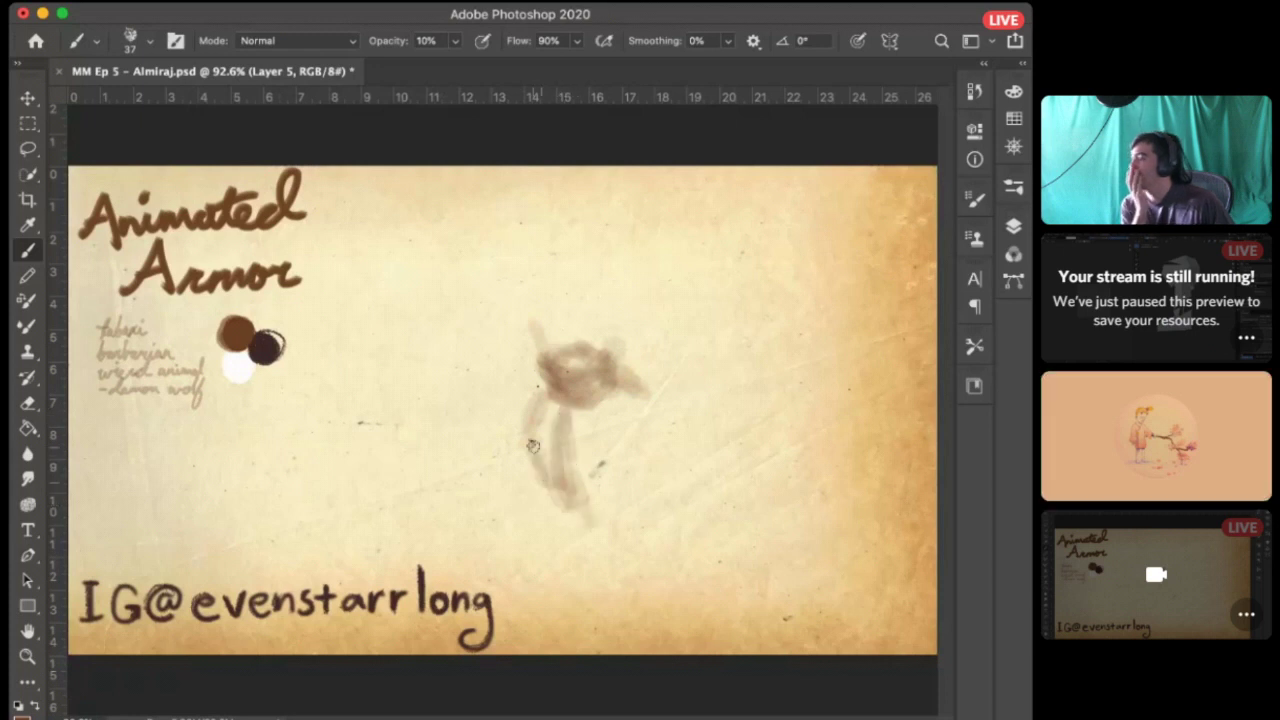
left_click_drag(620, 287, 629, 309)
mouse_move(618, 418)
left_mouse_down()
mouse_move(631, 437)
mouse_move(608, 412)
mouse_move(572, 455)
mouse_move(578, 430)
left_mouse_up()
mouse_move(600, 232)
left_mouse_down()
mouse_move(617, 265)
mouse_move(646, 252)
mouse_move(615, 266)
mouse_move(603, 240)
left_mouse_up()
mouse_move(522, 276)
left_mouse_down()
mouse_move(510, 312)
mouse_move(476, 325)
left_mouse_up()
left_click_drag(588, 228, 674, 280)
mouse_move(648, 390)
left_mouse_down()
mouse_move(674, 469)
mouse_move(615, 495)
mouse_move(624, 505)
left_mouse_up()
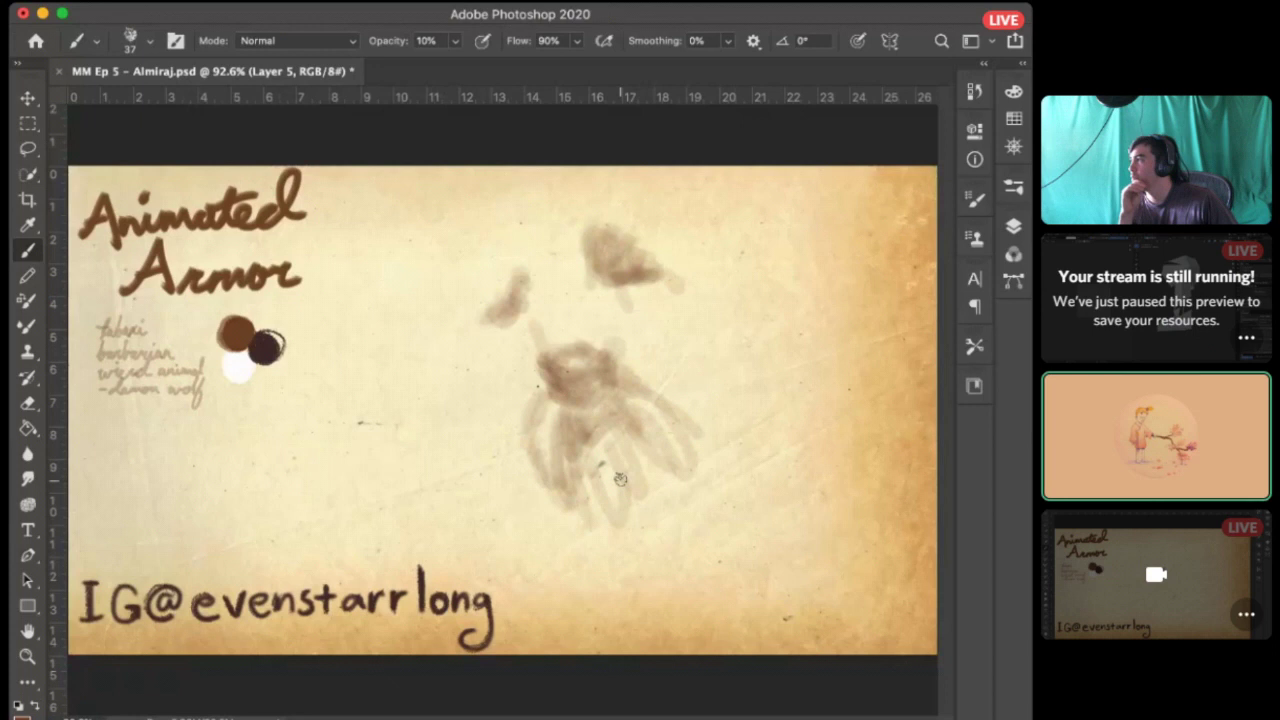
mouse_move(570, 472)
left_mouse_down()
mouse_move(570, 527)
mouse_move(530, 451)
left_mouse_up()
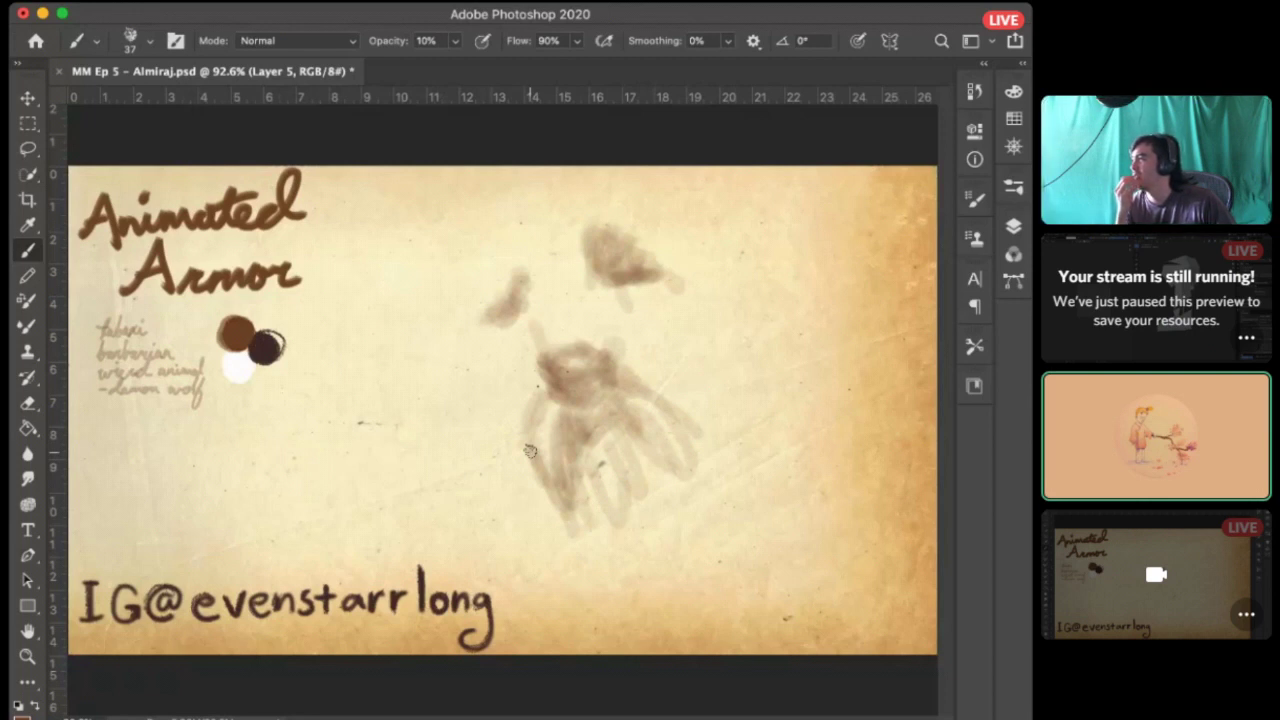
Step: Block in the remaining arm shapes and two tapered lower legs, and build up the head in faint brown
mouse_move(525, 343)
left_mouse_down()
mouse_move(482, 372)
mouse_move(468, 404)
left_mouse_up()
mouse_move(660, 322)
left_mouse_down()
mouse_move(757, 320)
mouse_move(709, 345)
mouse_move(718, 340)
left_mouse_up()
mouse_move(652, 262)
left_mouse_down()
mouse_move(664, 280)
mouse_move(632, 278)
mouse_move(602, 234)
mouse_move(618, 258)
left_mouse_up()
left_click_drag(580, 553, 608, 612)
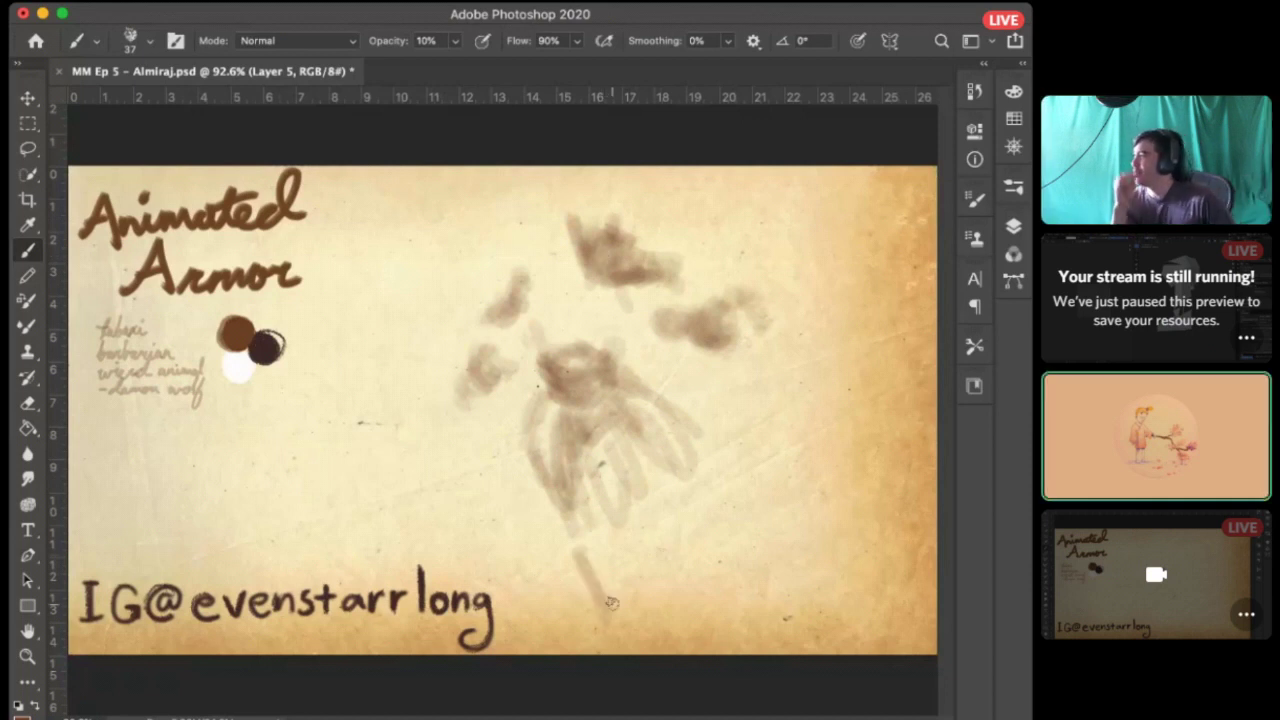
left_click_drag(649, 488, 664, 558)
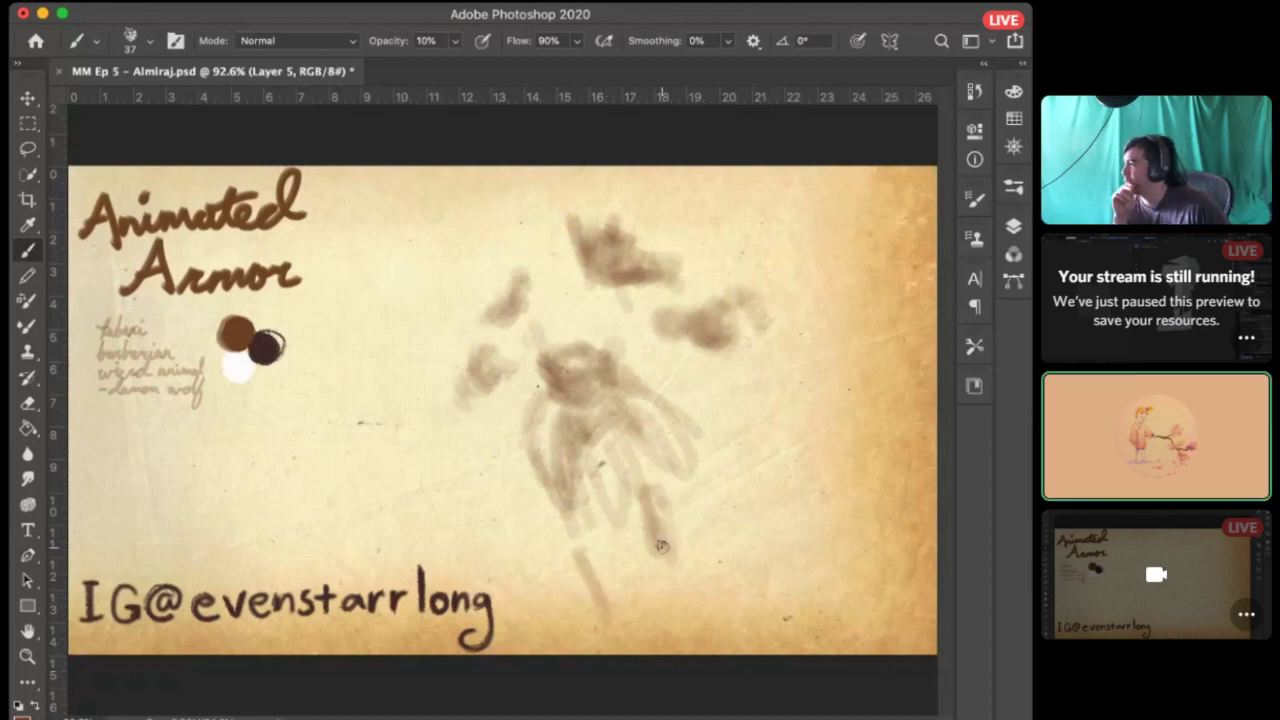
left_click_drag(648, 492, 672, 562)
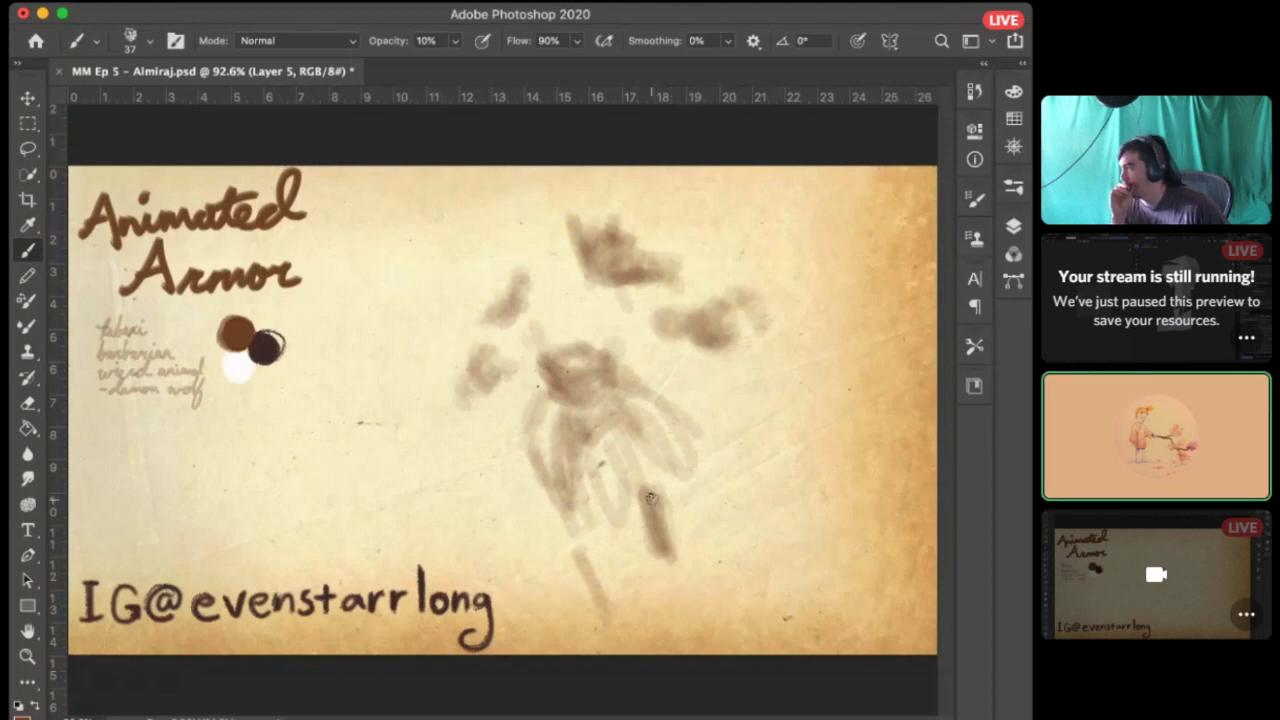
mouse_move(601, 618)
left_mouse_down()
mouse_move(572, 559)
mouse_move(605, 613)
left_mouse_up()
mouse_move(582, 557)
left_mouse_down()
mouse_move(598, 606)
mouse_move(596, 572)
mouse_move(601, 585)
left_mouse_up()
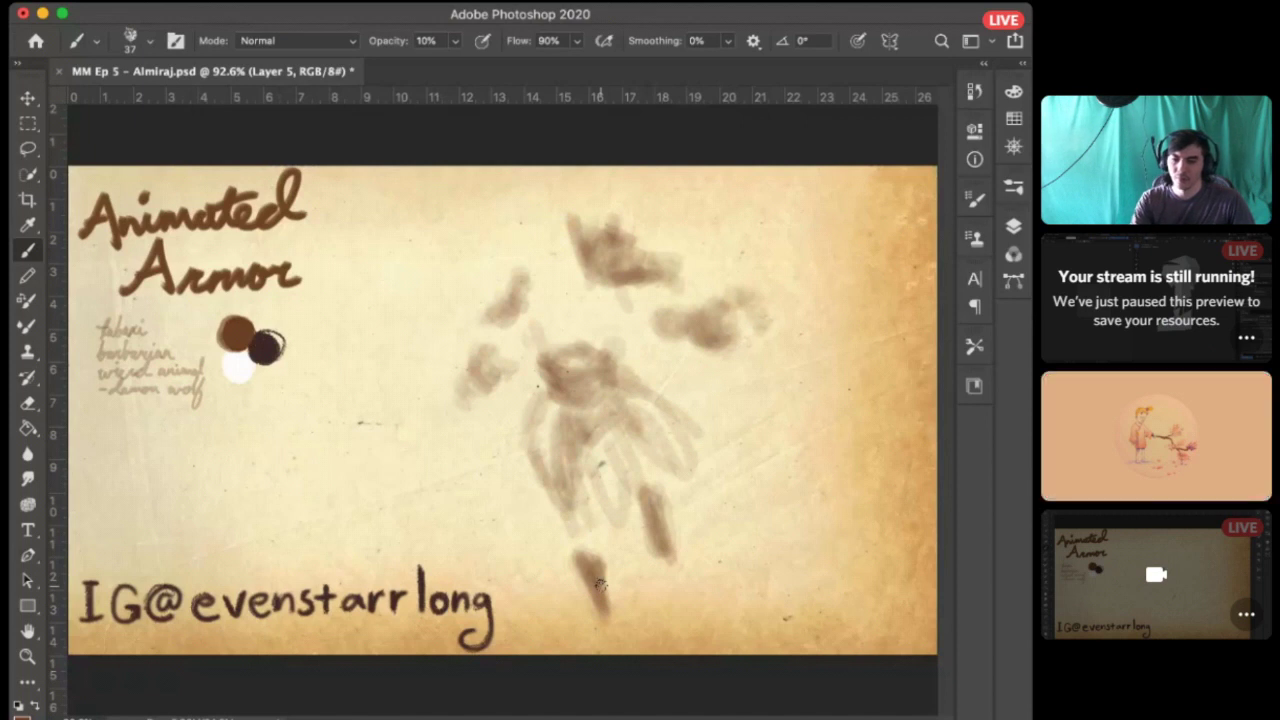
Step: Add more brown tone to the creature's chest and head shapes
left_click(548, 294)
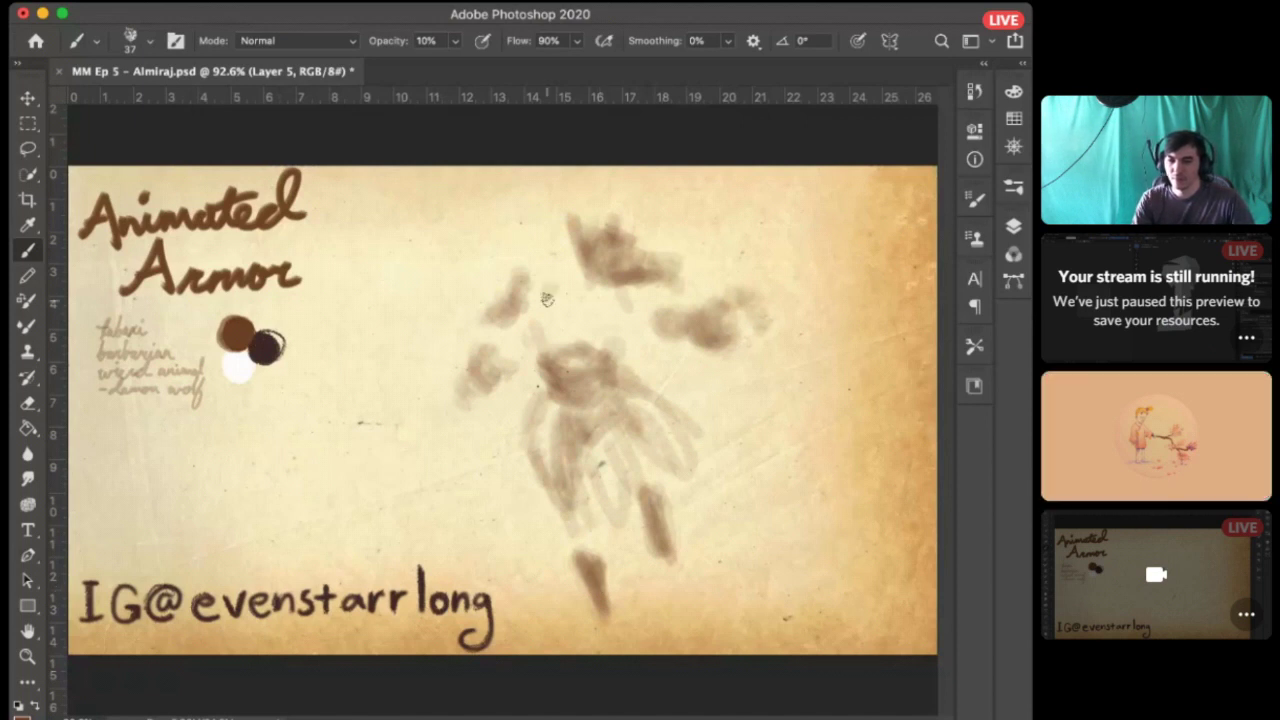
left_click_drag(546, 338, 620, 352)
mouse_move(585, 268)
left_mouse_down()
mouse_move(605, 235)
mouse_move(612, 260)
mouse_move(635, 252)
mouse_move(622, 263)
left_mouse_up()
Step: Fade the blocked-in figure from head to legs with the Eraser at 16% opacity and pressure-controlled size off
key("e")
left_click(760, 322)
key("1")
key("6")
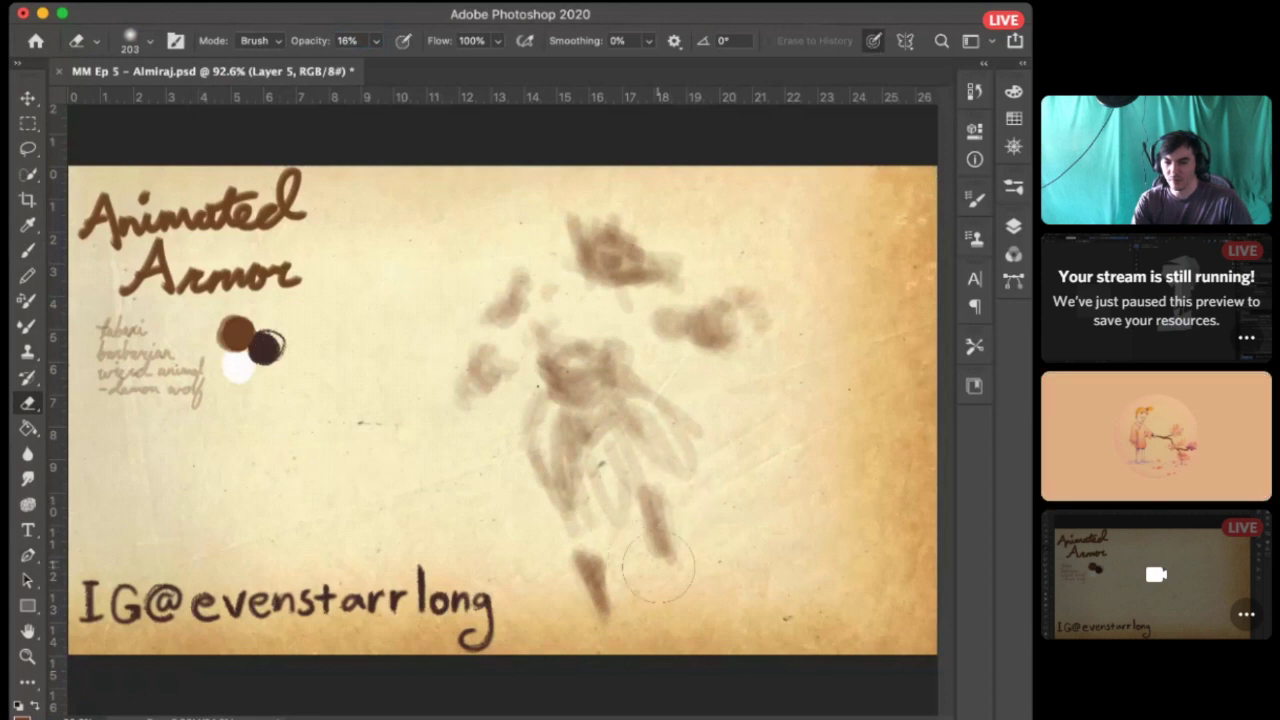
left_click(875, 42)
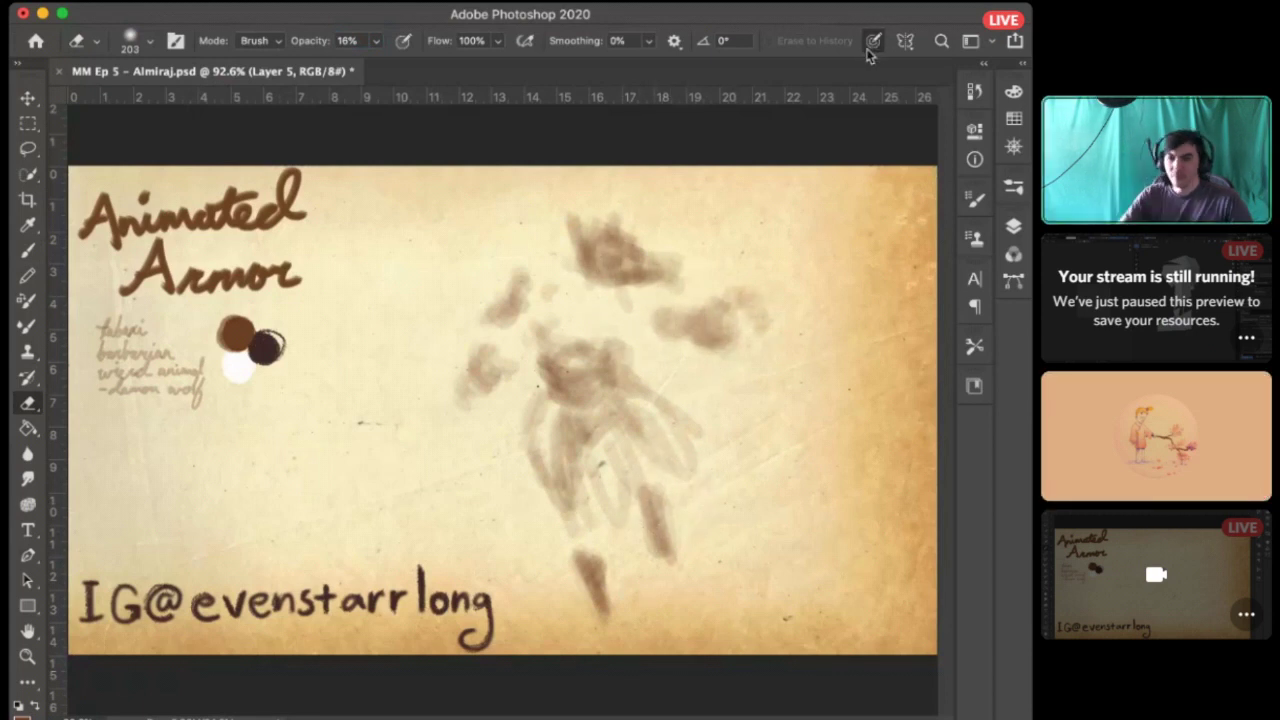
mouse_move(641, 258)
left_mouse_down()
mouse_move(463, 414)
mouse_move(534, 400)
mouse_move(639, 406)
mouse_move(680, 430)
mouse_move(647, 498)
mouse_move(632, 459)
mouse_move(590, 562)
left_mouse_up()
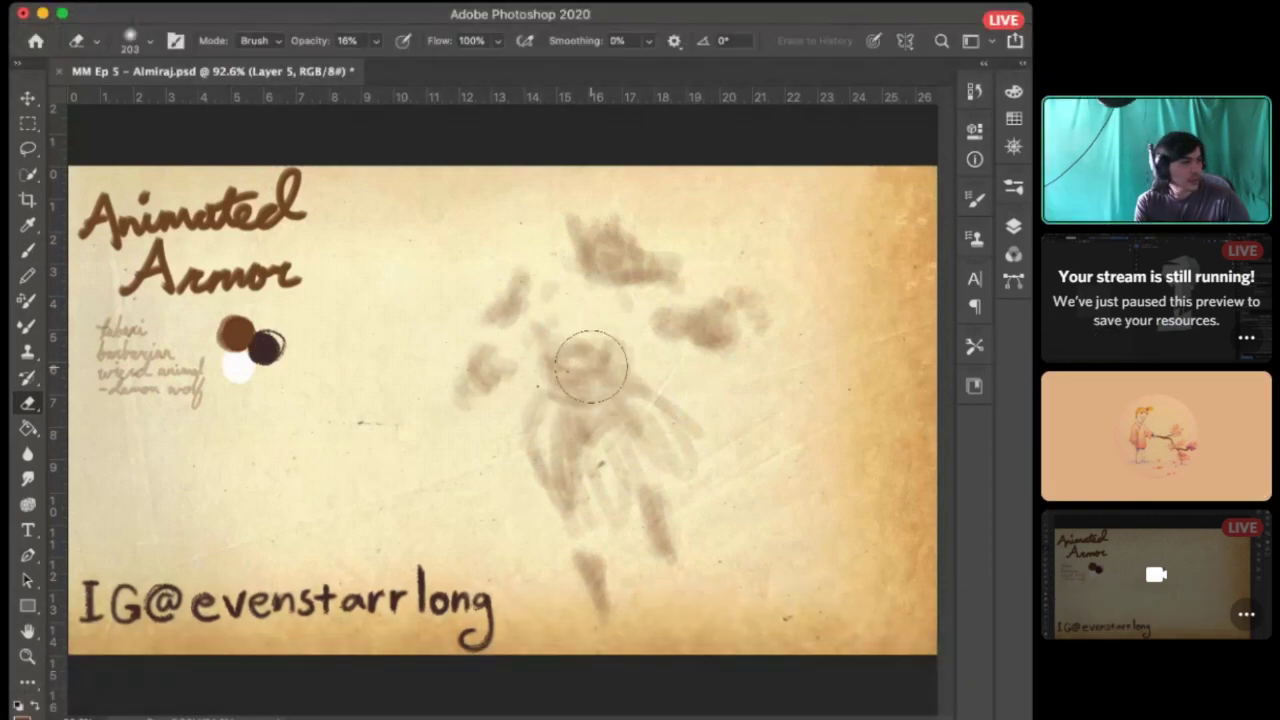
Step: View the Blender stream in the call, and return to the shared Photoshop canvas
left_click(1150, 298)
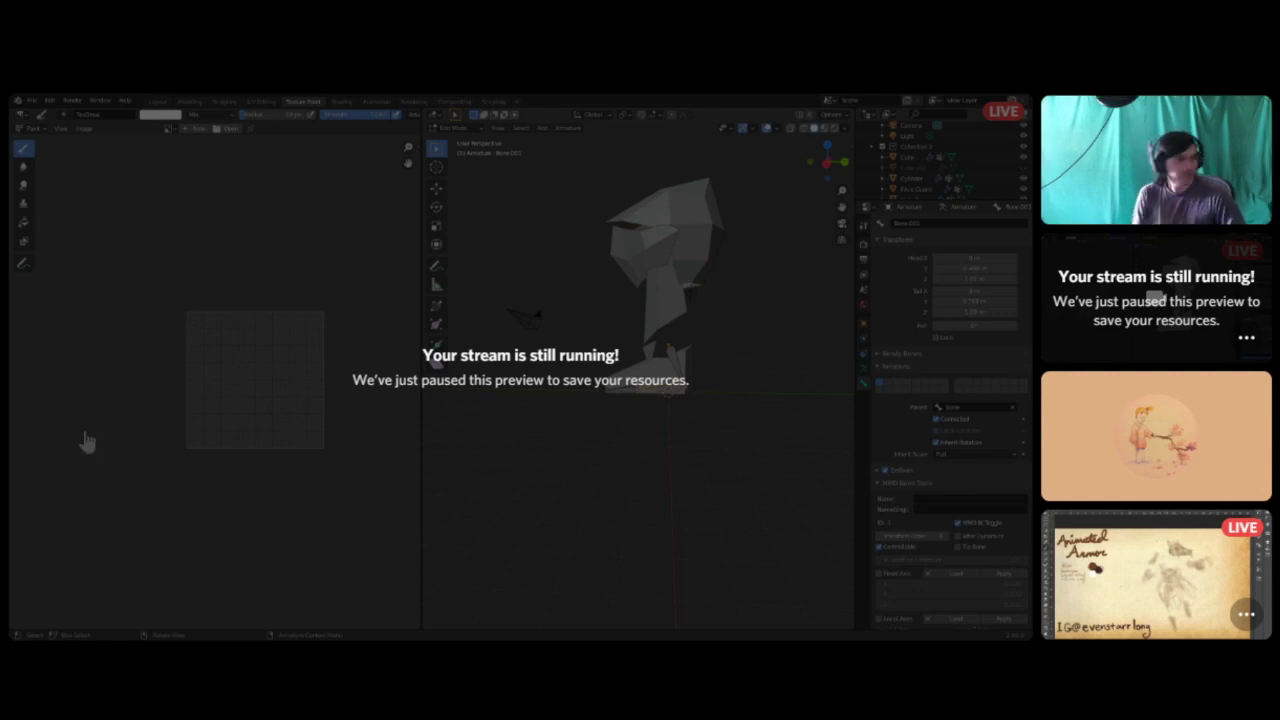
left_click(1157, 571)
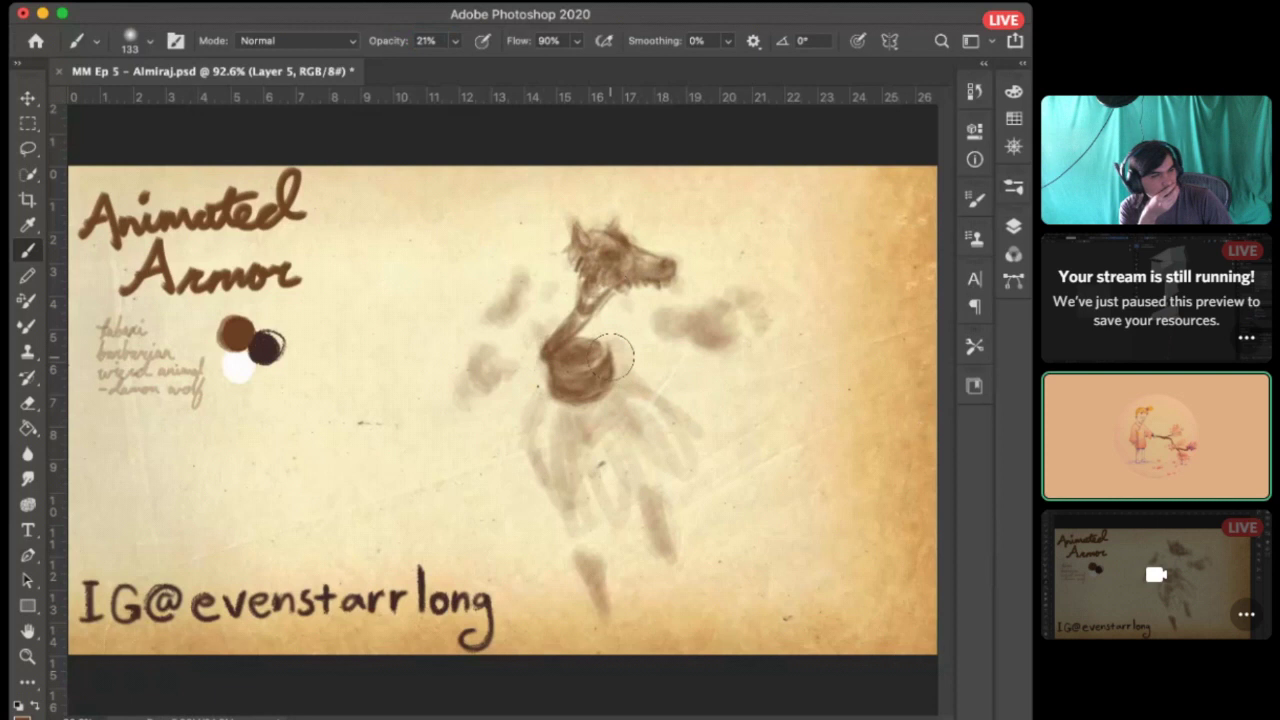
Step: Lighten the round torso armour with a soft Eraser at 16% opacity
key("e")
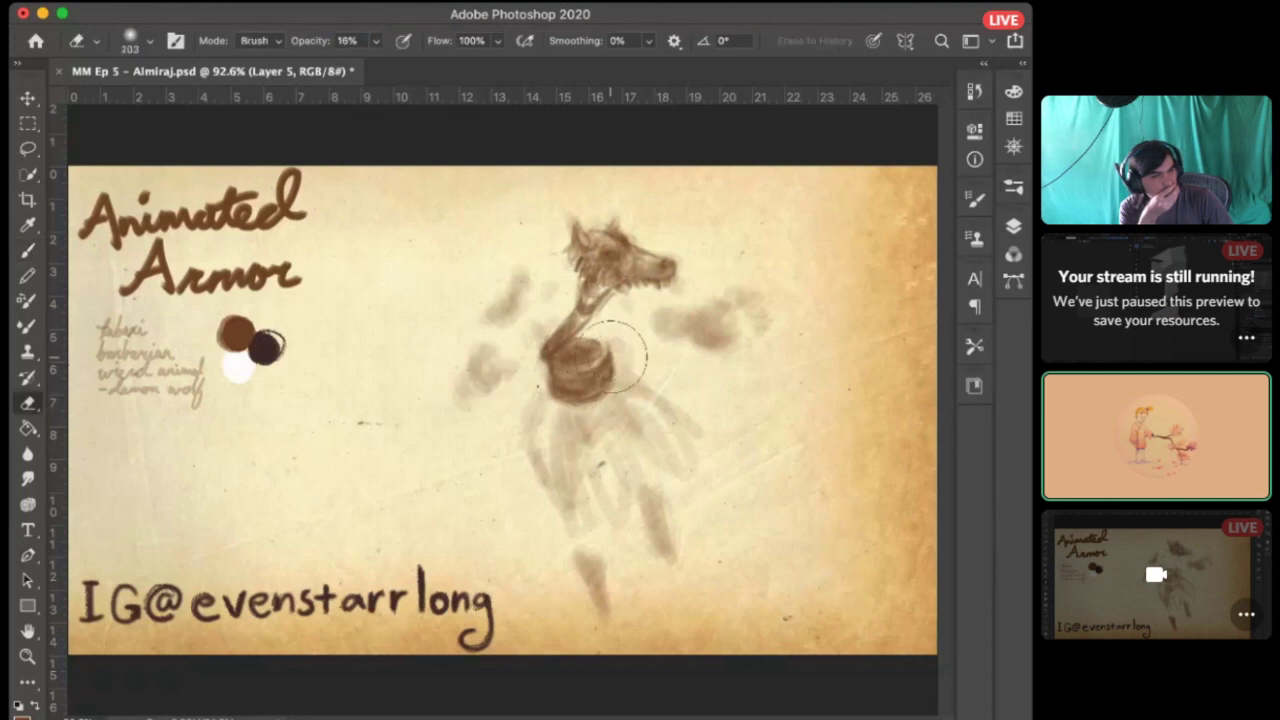
key("bracketleft")
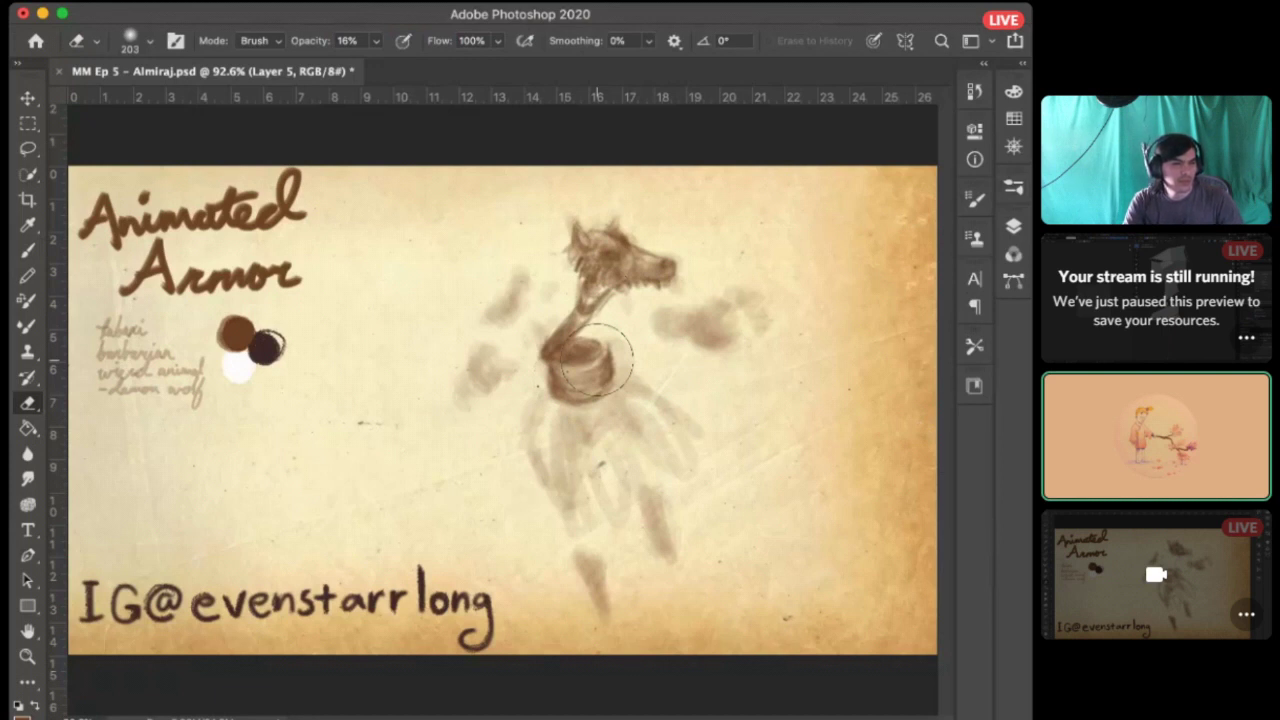
Step: Detail the rear upper arm piece with brown brush strokes at 21% opacity
key("b")
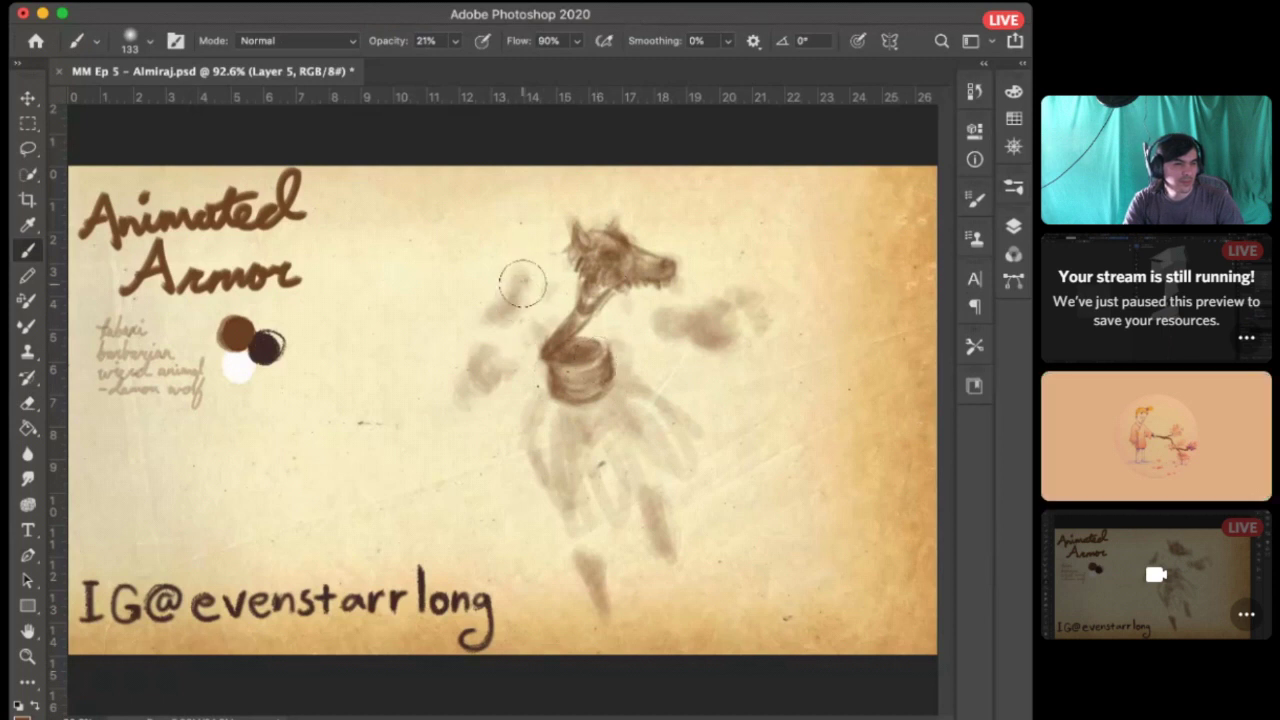
left_click_drag(514, 286, 520, 277)
mouse_move(482, 329)
left_mouse_down()
mouse_move(486, 296)
mouse_move(490, 308)
mouse_move(510, 297)
mouse_move(514, 277)
mouse_move(505, 296)
mouse_move(522, 302)
mouse_move(526, 280)
mouse_move(520, 305)
left_mouse_up()
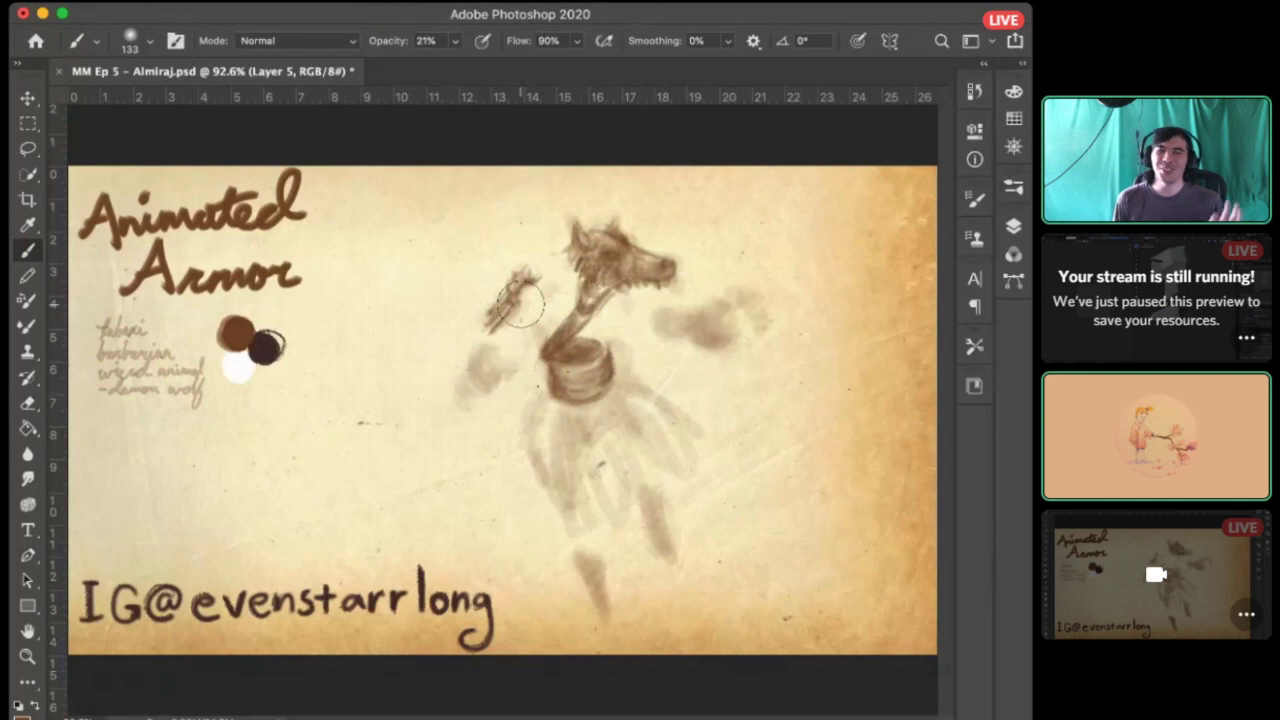
Step: Paint shaggy fur over the hips and a coiled forearm ending in a hook, alternating brush and eraser
mouse_move(554, 500)
left_mouse_down()
mouse_move(532, 396)
mouse_move(546, 434)
mouse_move(534, 474)
mouse_move(548, 432)
mouse_move(537, 436)
left_mouse_up()
key("e")
key("b")
mouse_move(510, 330)
left_mouse_down()
mouse_move(499, 352)
mouse_move(511, 350)
mouse_move(441, 430)
mouse_move(457, 424)
left_mouse_up()
key("e")
key("b")
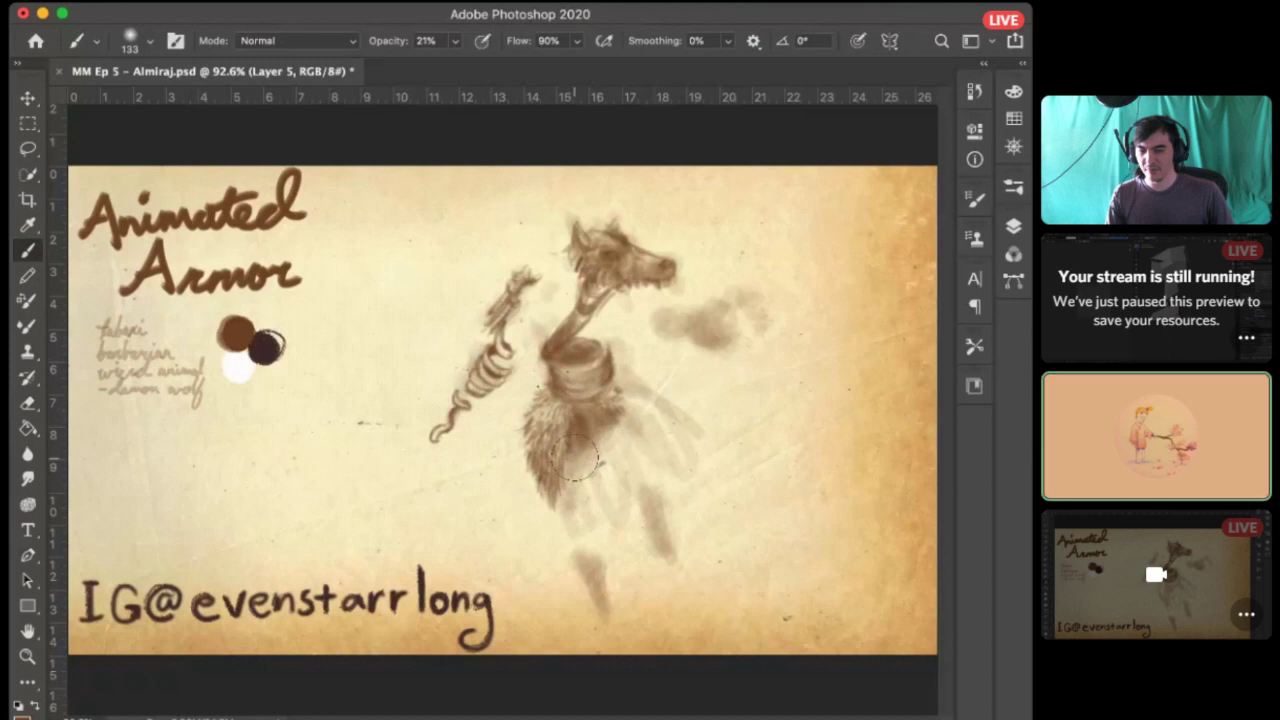
Step: Shade the inner hip fur, the torso armour's opening and the neck, sampling the dark brown swatch for the deepest shadows
mouse_move(620, 410)
left_mouse_down()
mouse_move(580, 420)
mouse_move(606, 444)
mouse_move(601, 430)
mouse_move(570, 490)
mouse_move(582, 458)
left_mouse_up()
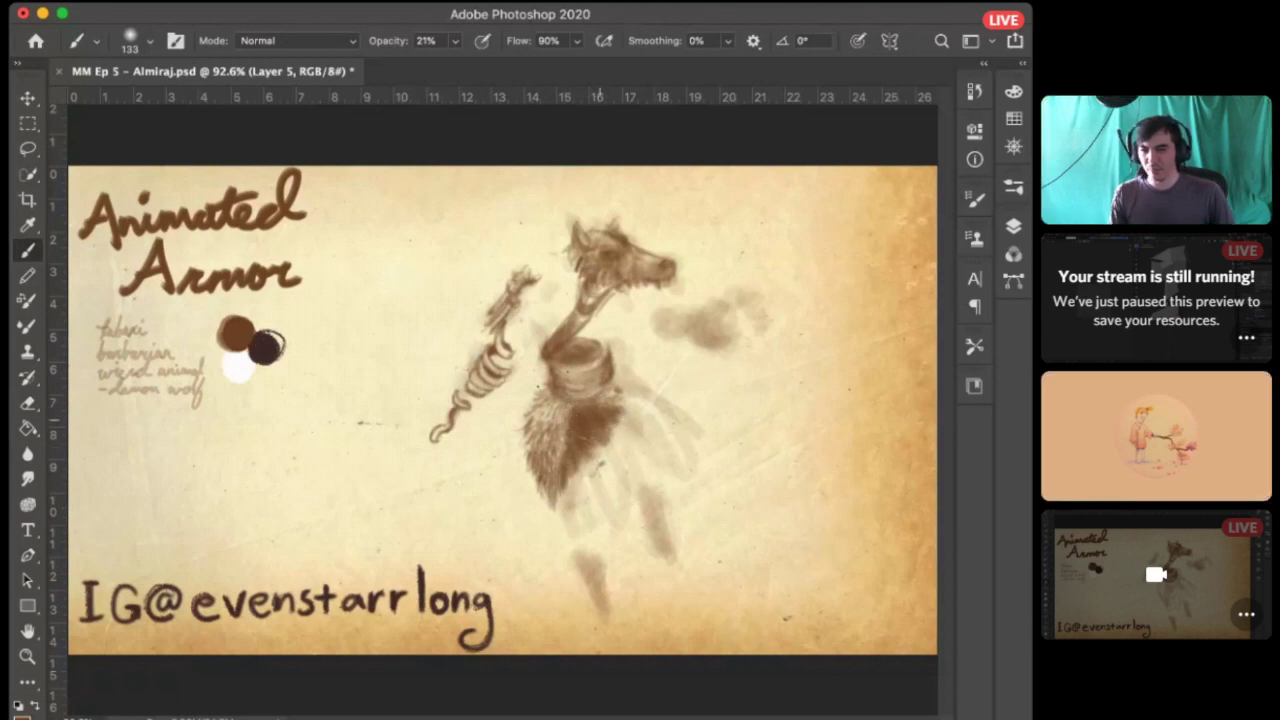
left_click(268, 345, "alt")
mouse_move(598, 408)
left_mouse_down()
mouse_move(571, 424)
mouse_move(580, 442)
left_mouse_up()
left_click_drag(602, 400, 577, 408)
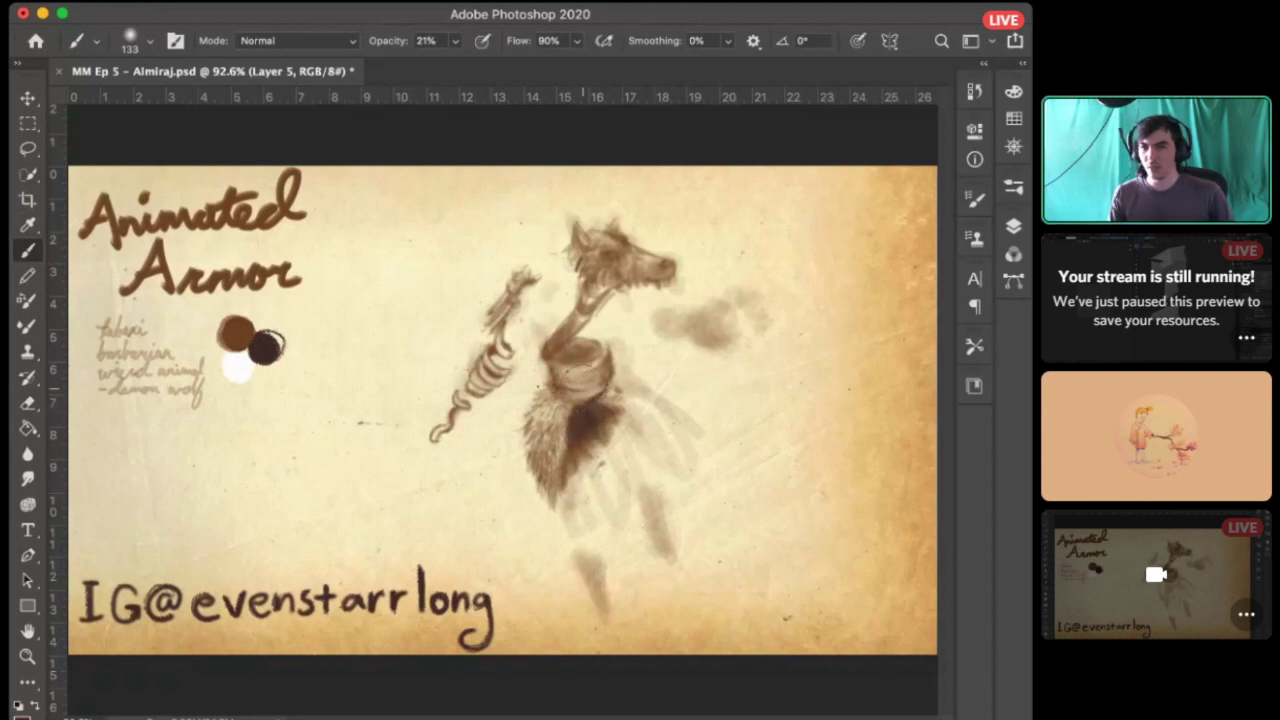
mouse_move(572, 355)
left_mouse_down()
mouse_move(585, 348)
mouse_move(556, 353)
mouse_move(586, 350)
mouse_move(568, 374)
mouse_move(592, 370)
left_mouse_up()
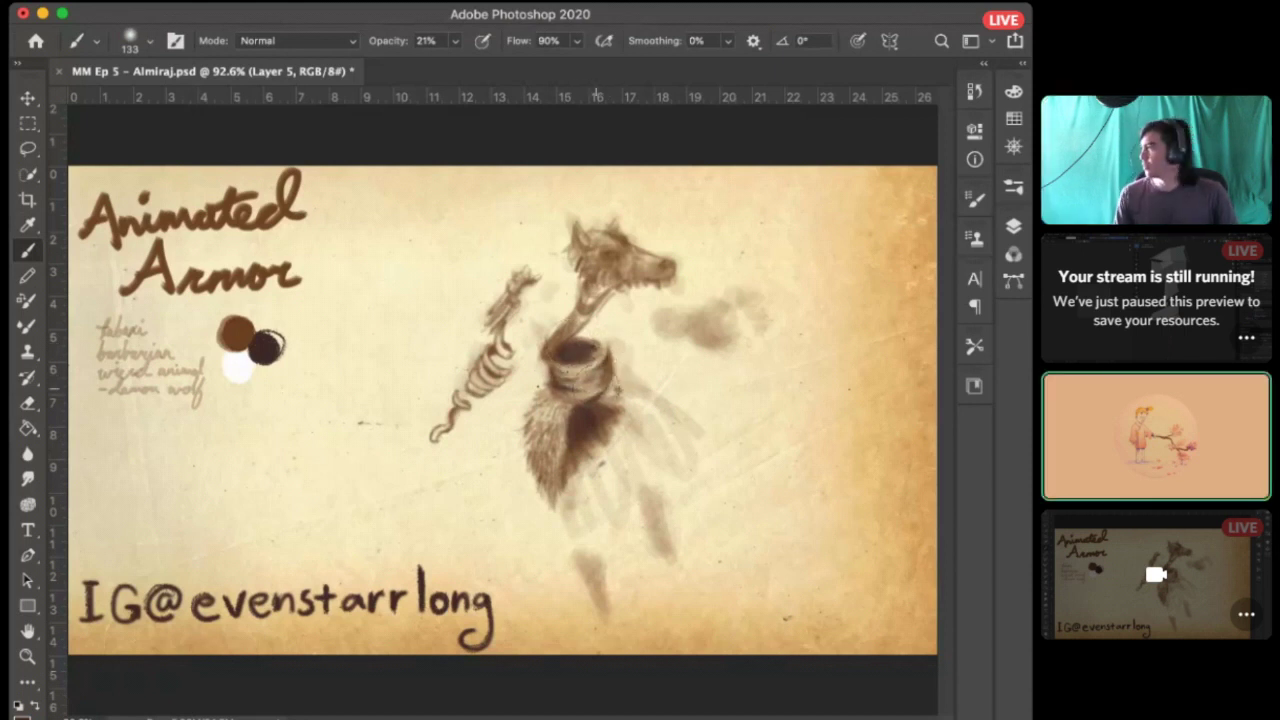
mouse_move(622, 306)
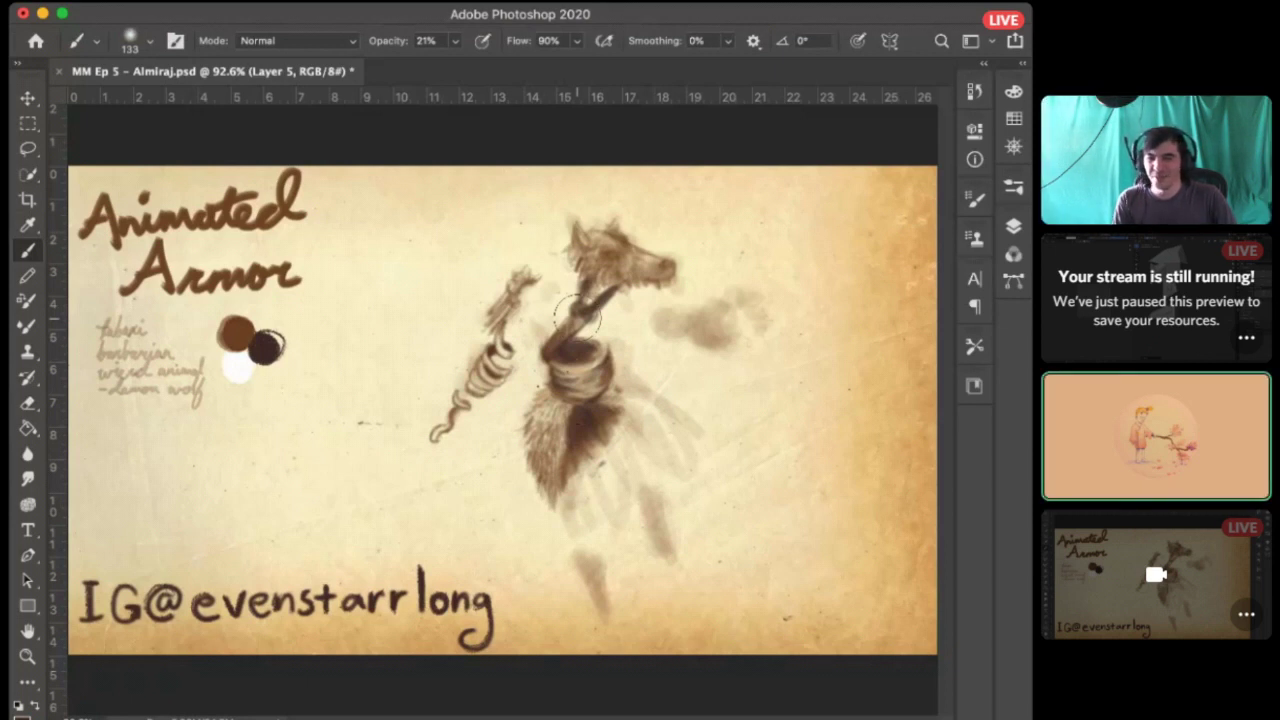
Step: Refine the neck shading with sampled tones and lighten the eye and snout with the Eraser at 16% opacity
key("i")
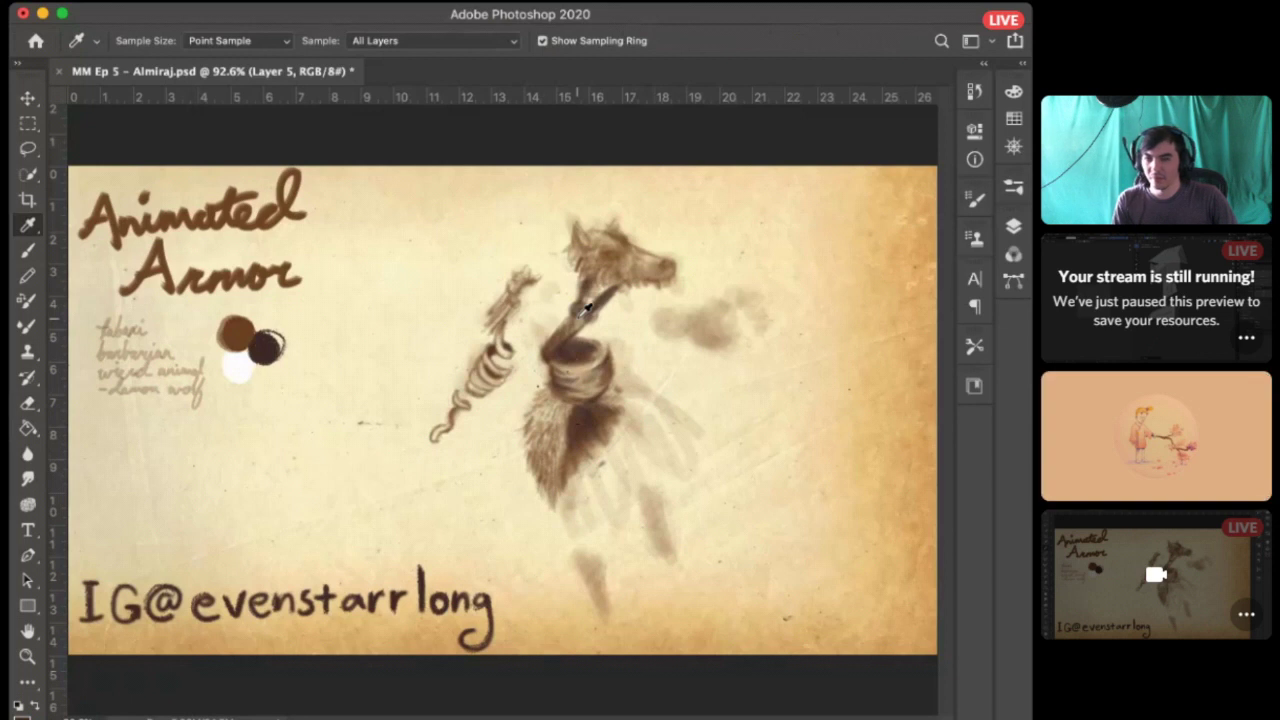
key("b")
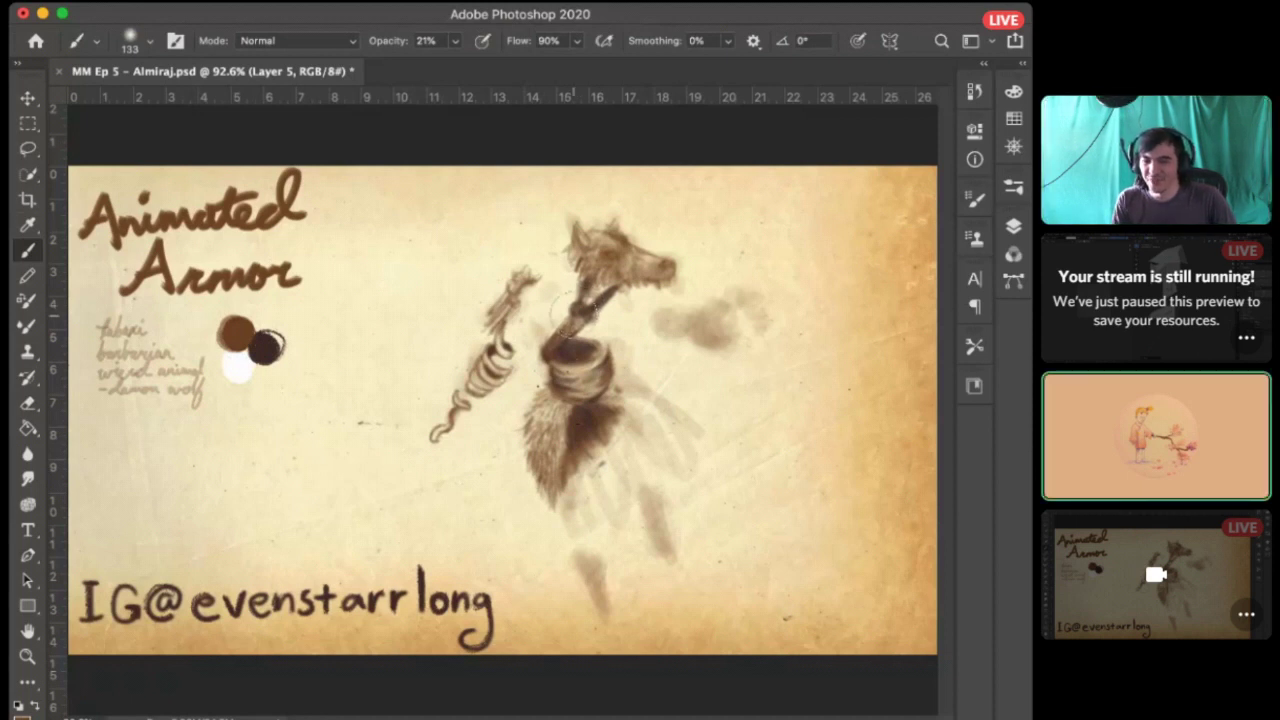
key("e")
left_click_drag(576, 311, 581, 316)
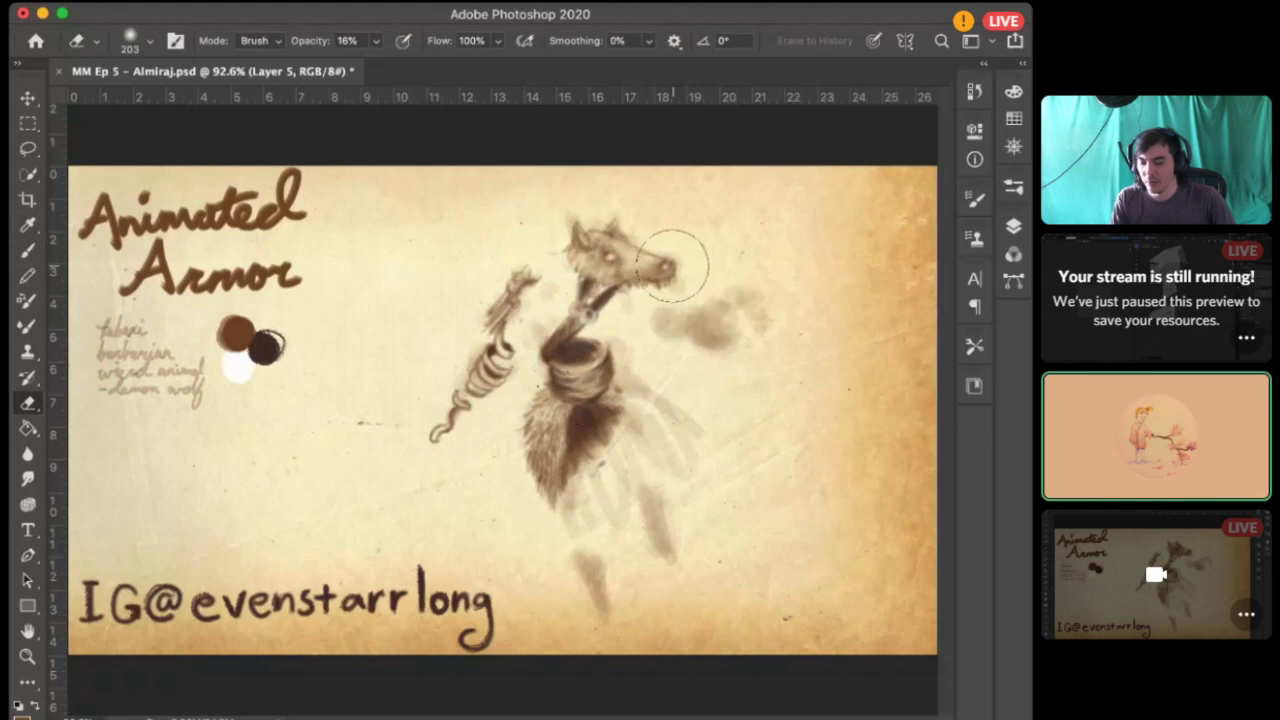
Step: Paint hollow, banded armour pieces for both legs with a sampled brown at 21% opacity, alternating brush and eraser
key("i")
left_click(629, 206)
key("b")
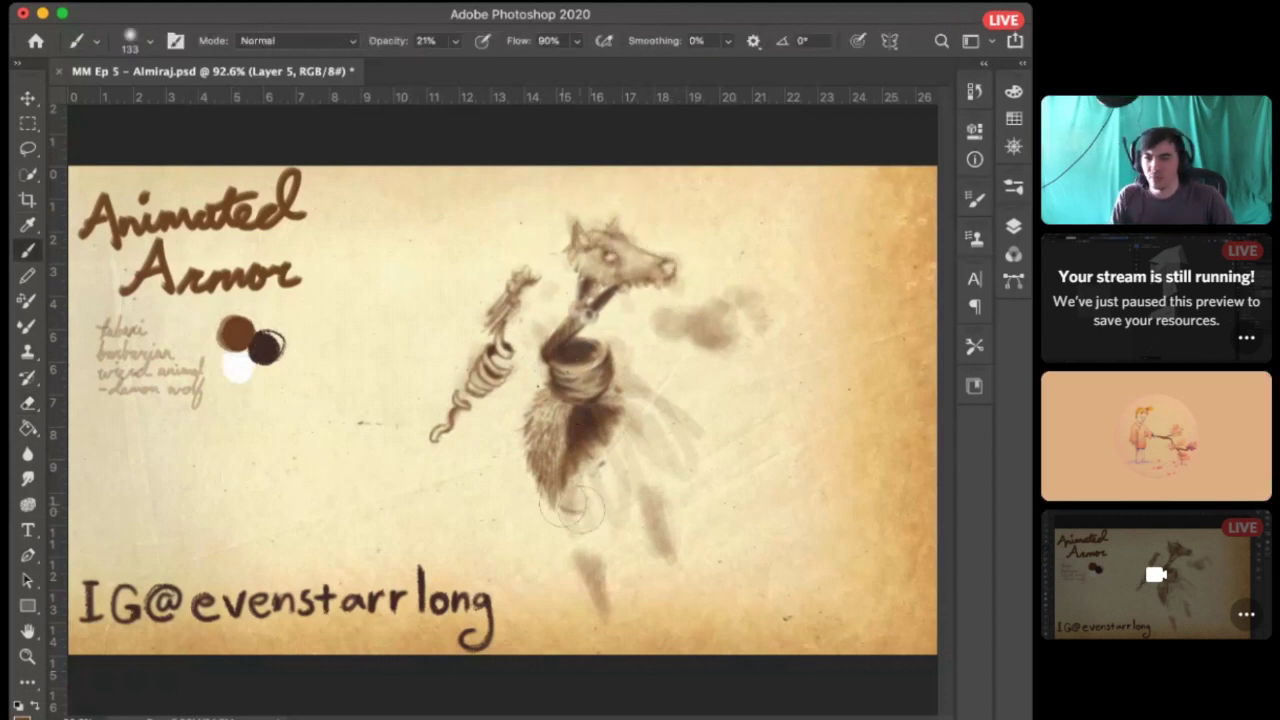
left_click_drag(585, 503, 570, 505)
mouse_move(588, 552)
left_mouse_down()
mouse_move(611, 612)
mouse_move(618, 587)
mouse_move(616, 623)
mouse_move(580, 540)
left_mouse_up()
mouse_move(655, 485)
left_mouse_down()
mouse_move(670, 520)
mouse_move(655, 560)
left_mouse_up()
mouse_move(635, 420)
left_mouse_down()
mouse_move(651, 421)
mouse_move(673, 473)
mouse_move(673, 451)
mouse_move(628, 461)
mouse_move(663, 426)
mouse_move(663, 459)
mouse_move(640, 476)
mouse_move(673, 443)
mouse_move(673, 471)
mouse_move(638, 449)
mouse_move(673, 461)
mouse_move(642, 477)
left_mouse_up()
key("e")
key("b")
key("e")
key("b")
mouse_move(642, 560)
left_mouse_down()
mouse_move(678, 550)
mouse_move(664, 556)
left_mouse_up()
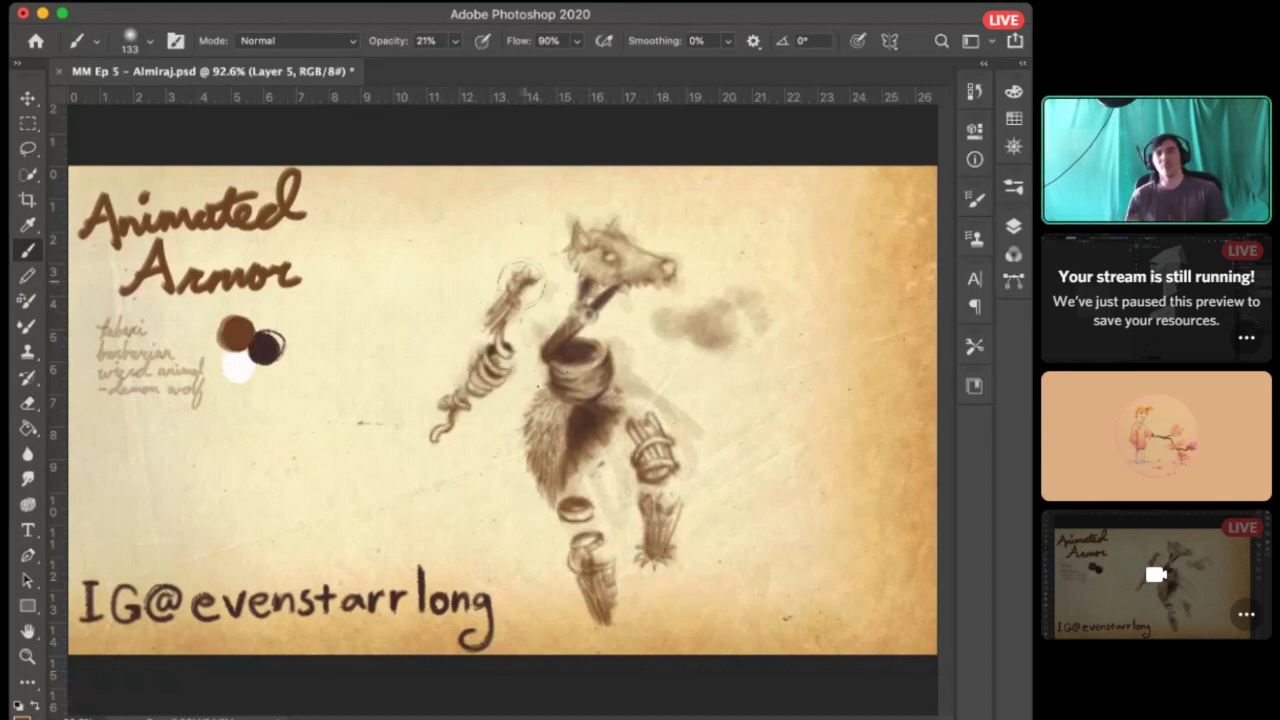
Step: Paint the outstretched forearm as a coiled piece ending in a hand with curved claws
mouse_move(678, 300)
left_mouse_down()
mouse_move(670, 329)
mouse_move(698, 336)
mouse_move(709, 309)
mouse_move(730, 324)
mouse_move(747, 306)
mouse_move(739, 295)
mouse_move(753, 339)
mouse_move(747, 309)
mouse_move(740, 357)
mouse_move(697, 327)
mouse_move(677, 339)
mouse_move(677, 321)
mouse_move(693, 319)
mouse_move(658, 299)
mouse_move(655, 327)
mouse_move(635, 309)
mouse_move(735, 347)
mouse_move(728, 299)
mouse_move(757, 306)
mouse_move(758, 352)
left_mouse_up()
key("e")
key("b")
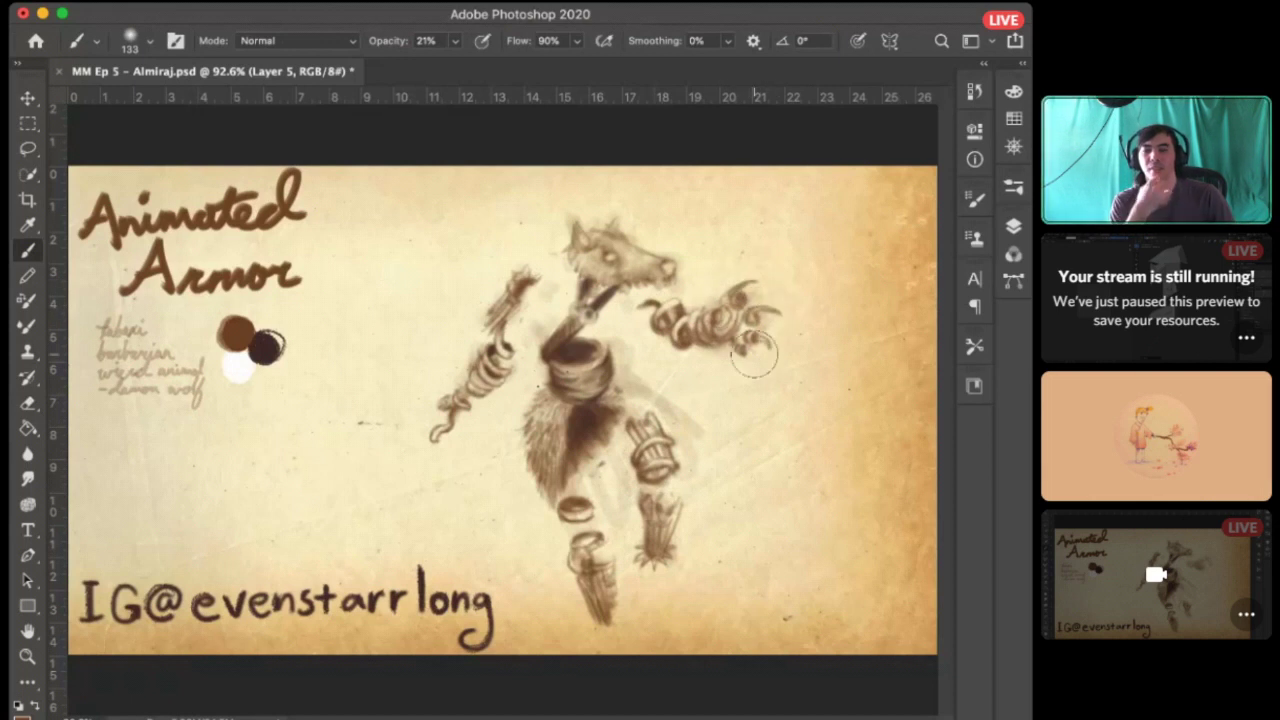
Step: Undo the stroke over the neck, erase most of the neck, and define the wolf head's open lower jaw
mouse_move(543, 291)
left_mouse_down()
mouse_move(556, 289)
mouse_move(605, 372)
mouse_move(565, 372)
left_mouse_up()
key("super+z")
key("e")
key("b")
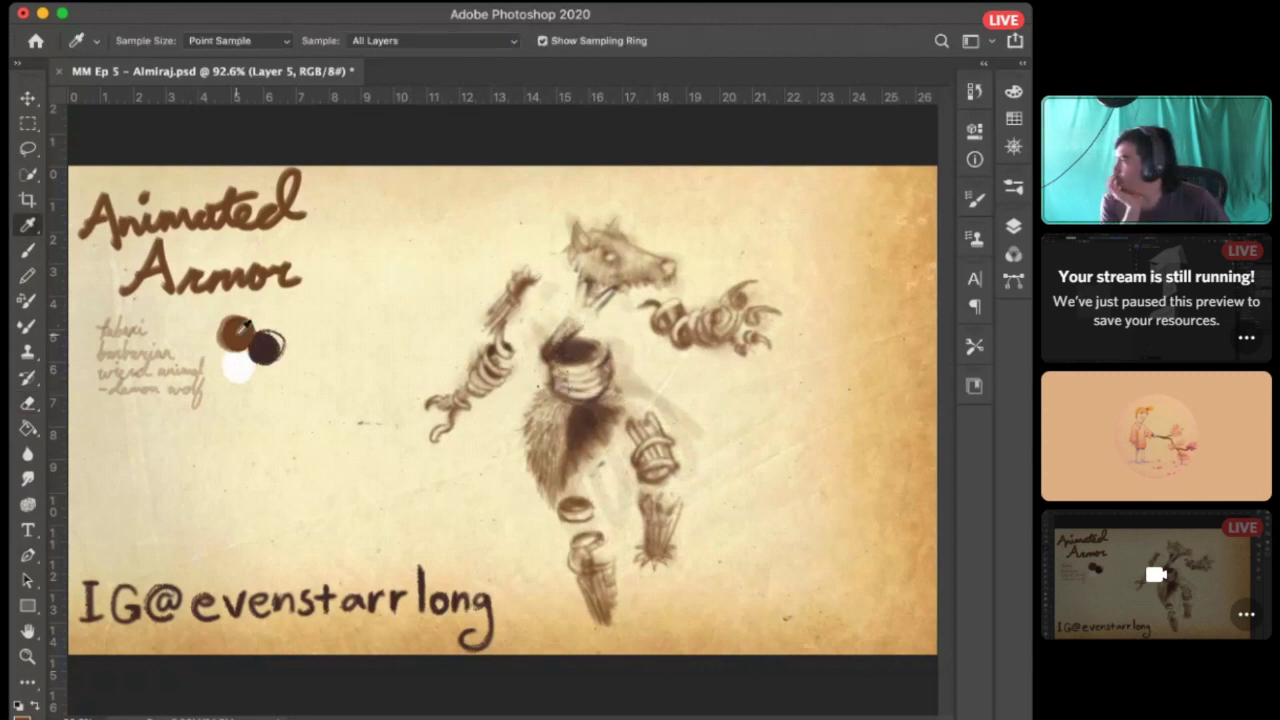
Step: Sample the brown swatch, tint the torso armour, and paint fur and hanging flaps around the hips
left_click(238, 345, "alt")
left_click_drag(566, 380, 588, 388)
mouse_move(617, 490)
left_mouse_down()
mouse_move(604, 462)
mouse_move(694, 432)
mouse_move(682, 408)
mouse_move(640, 420)
mouse_move(625, 398)
mouse_move(602, 485)
mouse_move(506, 483)
mouse_move(506, 448)
mouse_move(512, 480)
left_mouse_up()
Step: Sample the dark brown swatch and deepen the shadows between the skirt flaps and on both lower legs
left_click(264, 346, "alt")
left_click_drag(608, 438, 600, 464)
mouse_move(614, 411)
left_mouse_down()
mouse_move(652, 412)
mouse_move(636, 465)
left_mouse_up()
left_click_drag(660, 510, 650, 548)
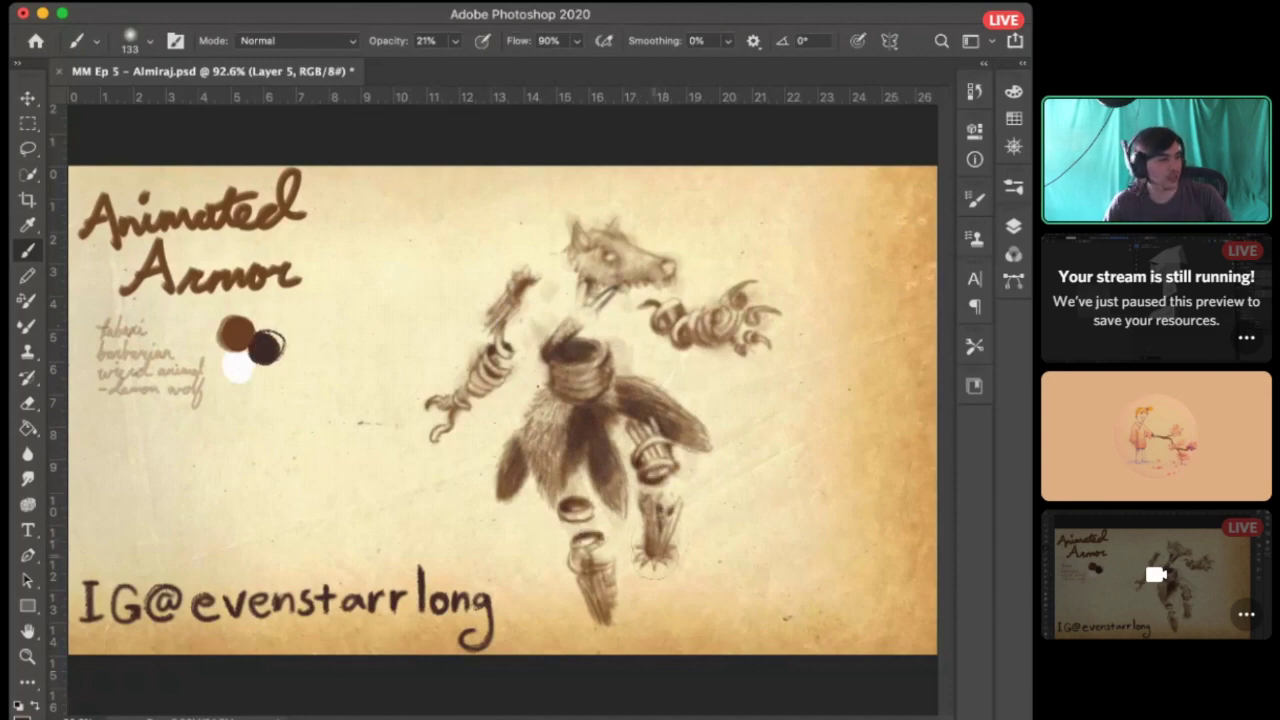
left_click_drag(618, 600, 612, 583)
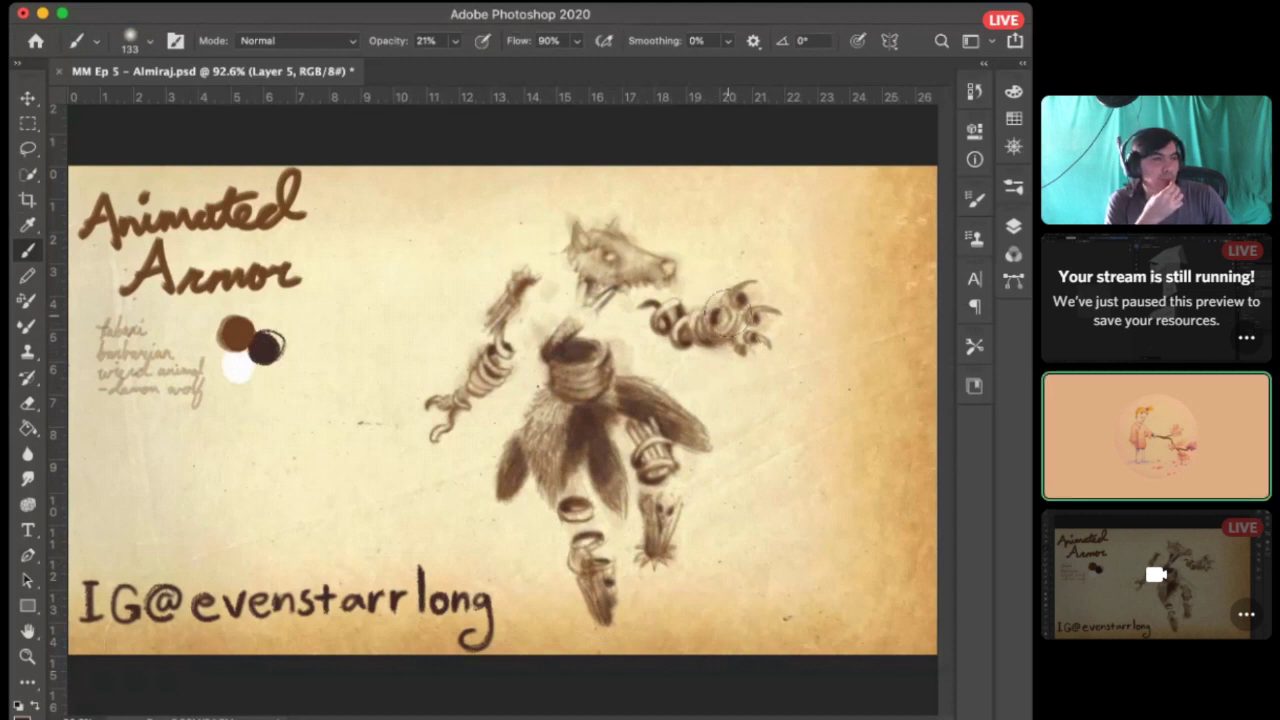
Step: Darken the outstretched clawed hand and the tip of the wolf's nose
left_click_drag(748, 302, 731, 336)
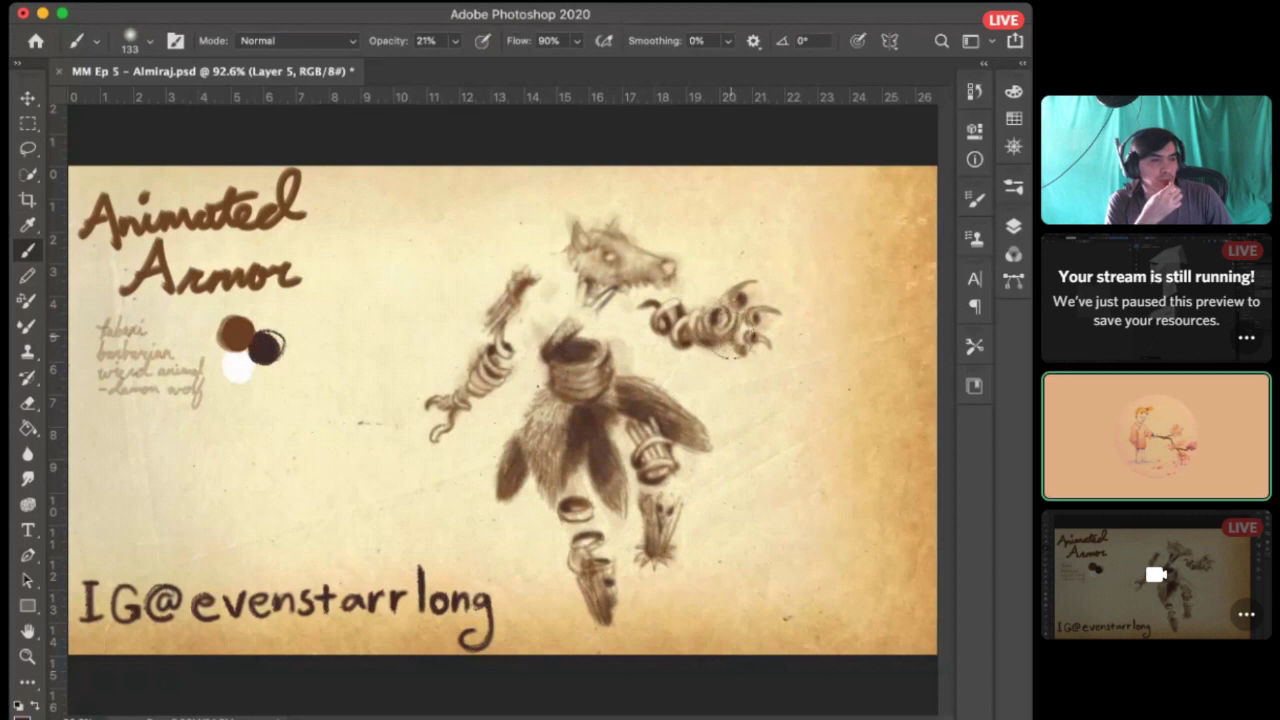
left_click(672, 267)
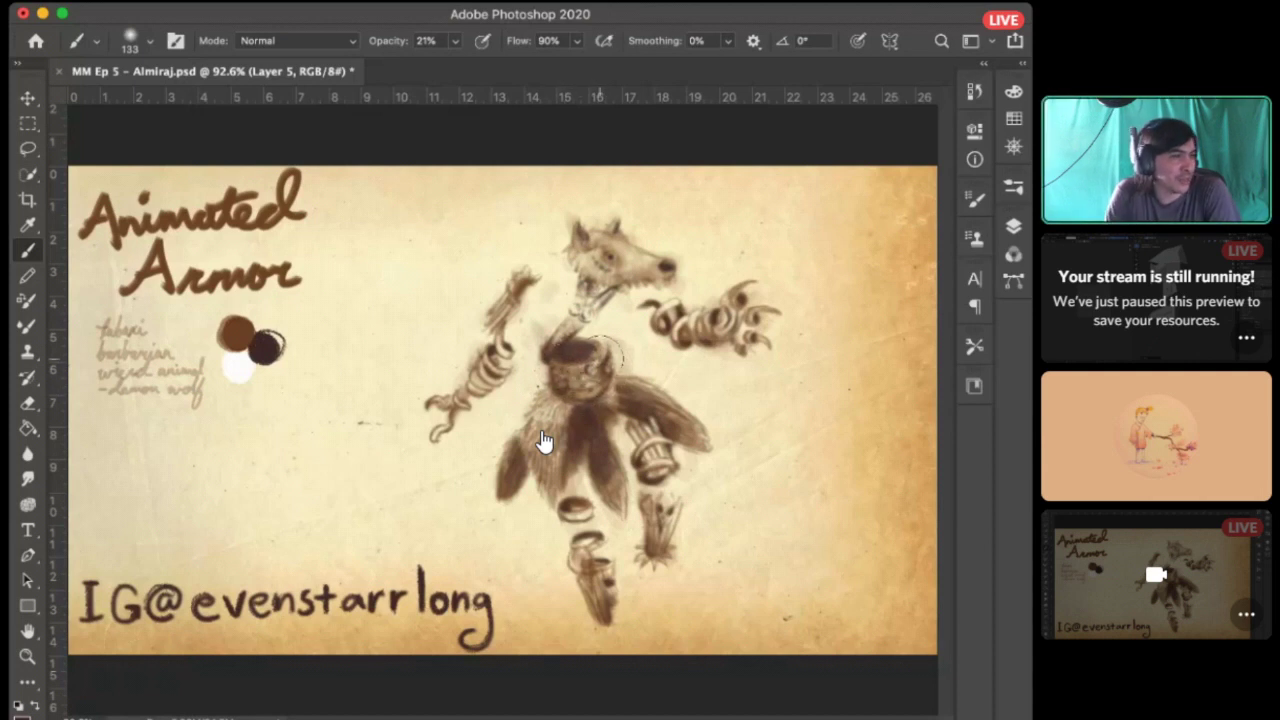
Step: Lighten details on the torso armour using the Eraser at 40% opacity and 100% flow
key("i")
key("e")
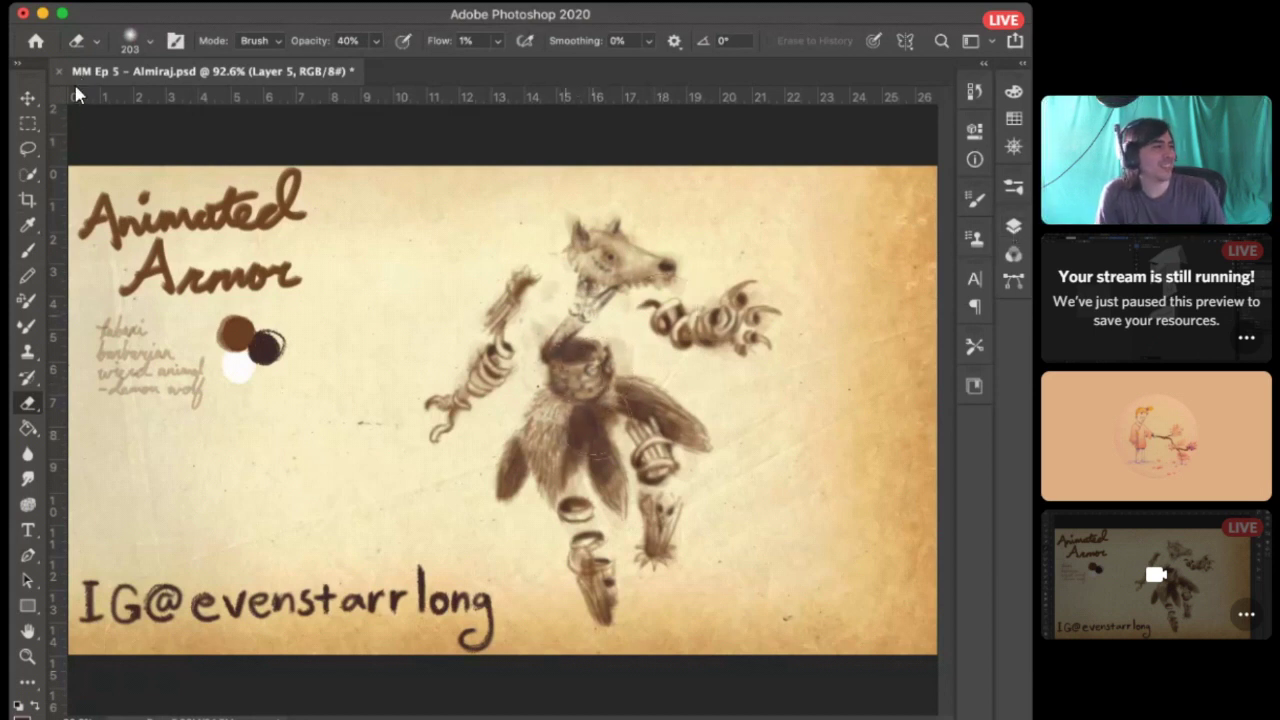
key("shift+0")
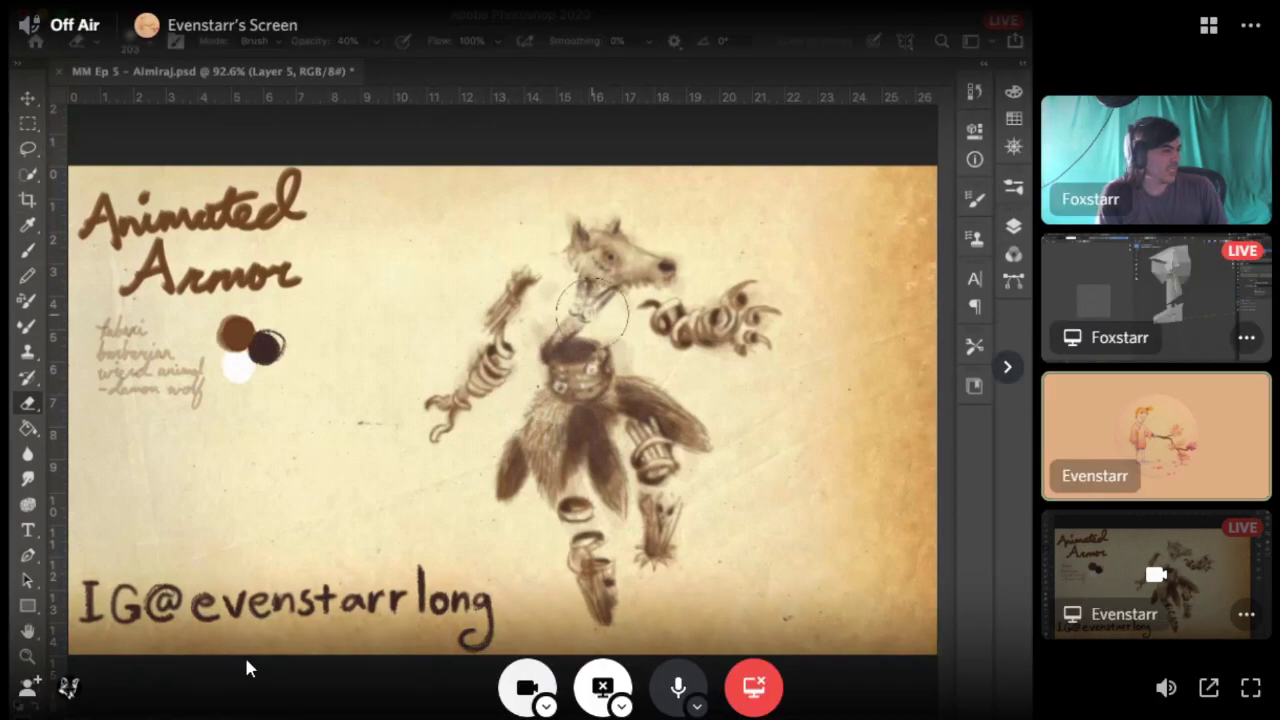
Step: Shade the rear forearm and the coils of the outstretched forearm with sampled browns at 21% opacity
key("i")
key("b")
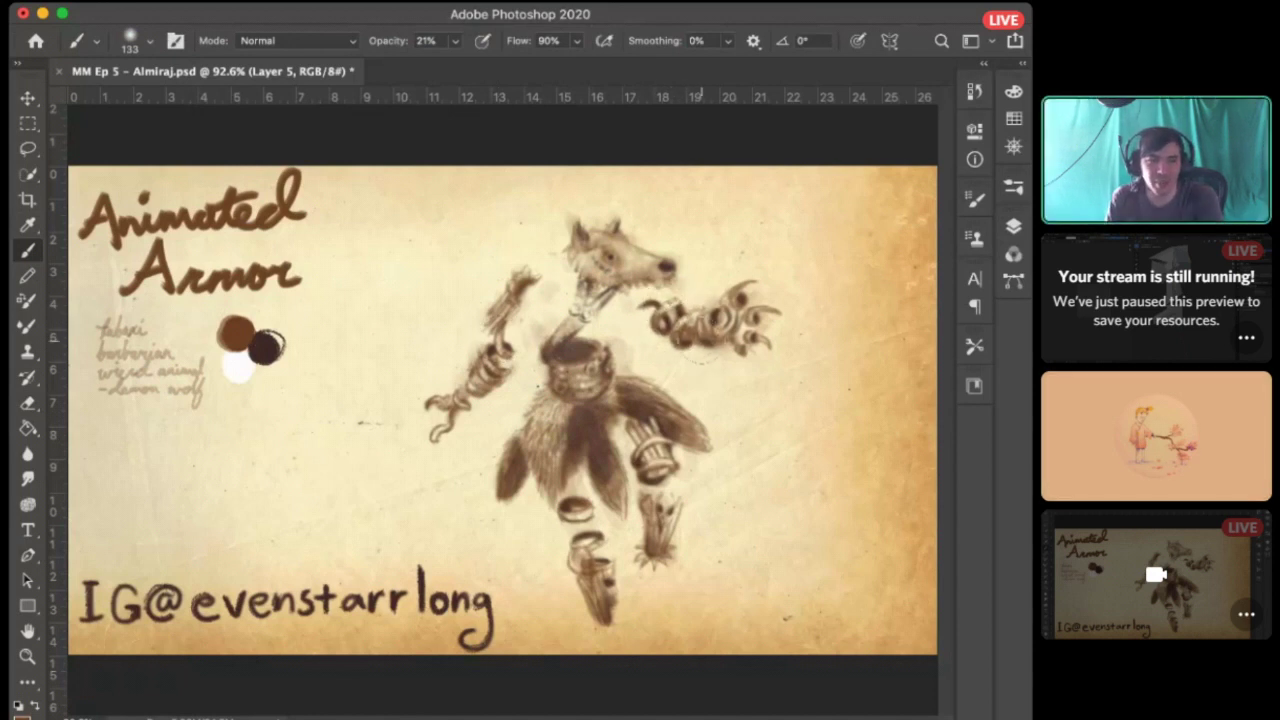
key("i")
key("b")
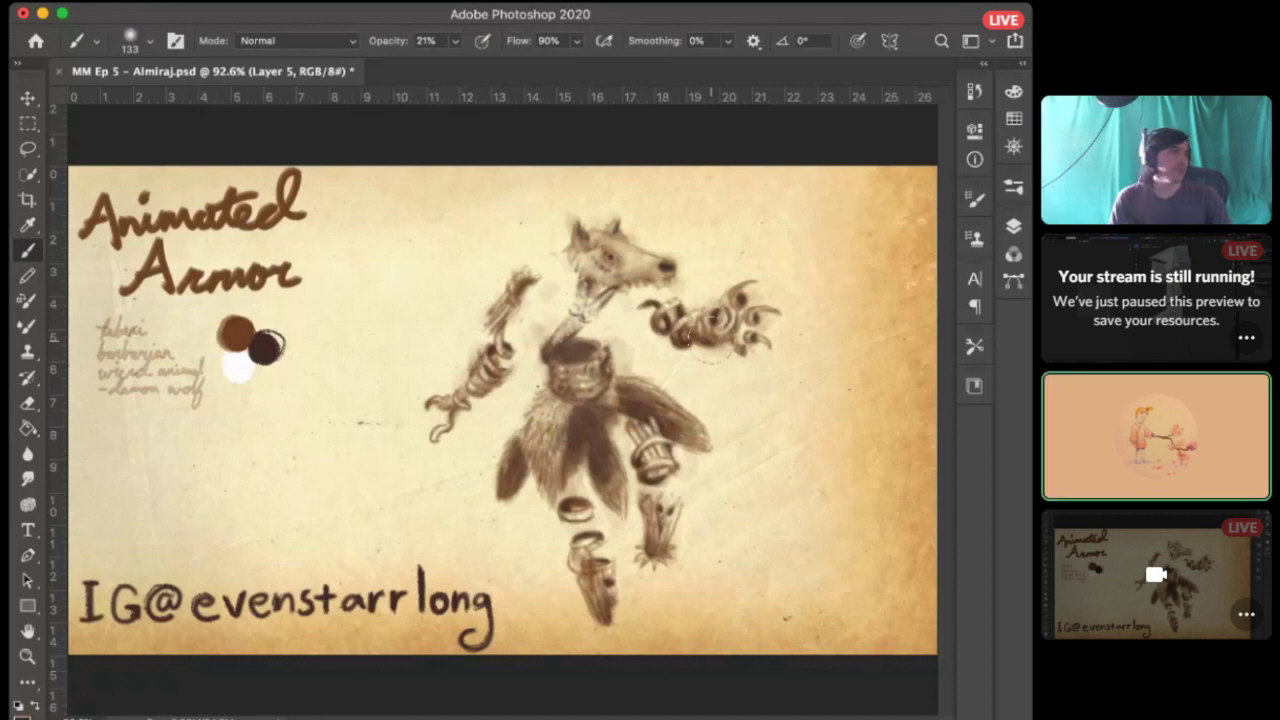
Step: Sample the brown swatch and glaze it over the wolf head from the back of the skull to the muzzle
key("i")
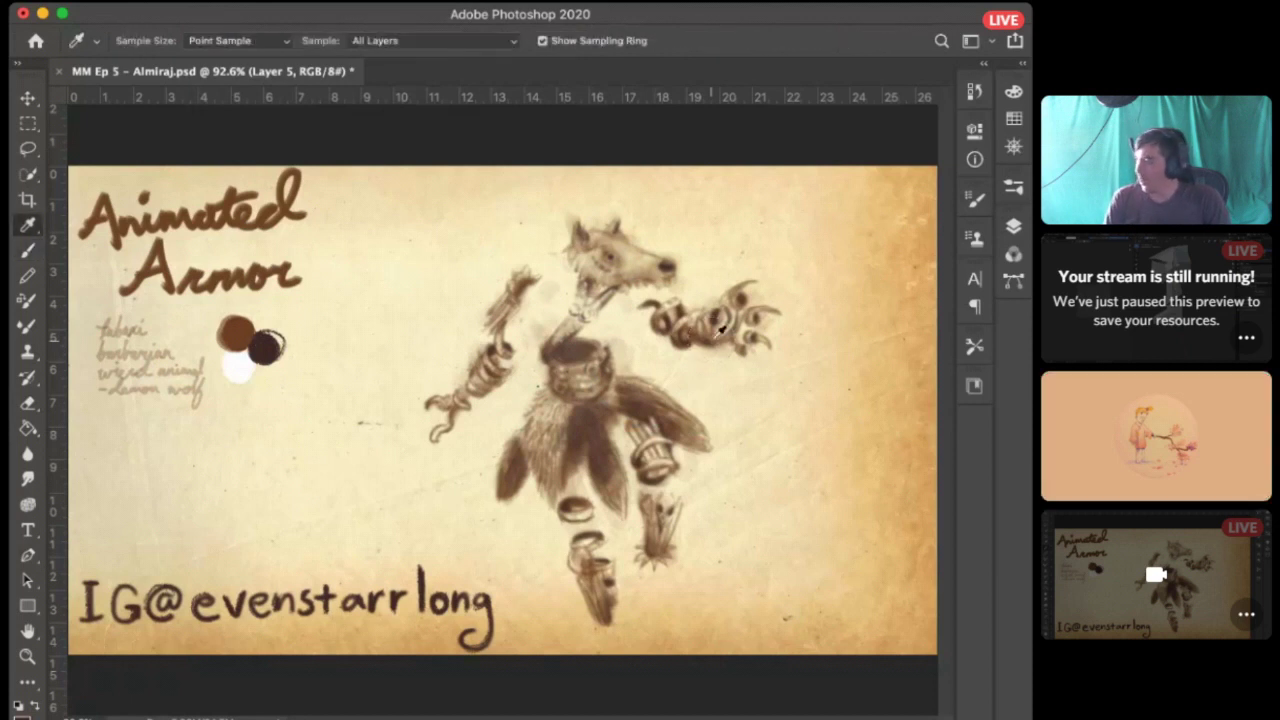
left_click(612, 262)
left_click(236, 336)
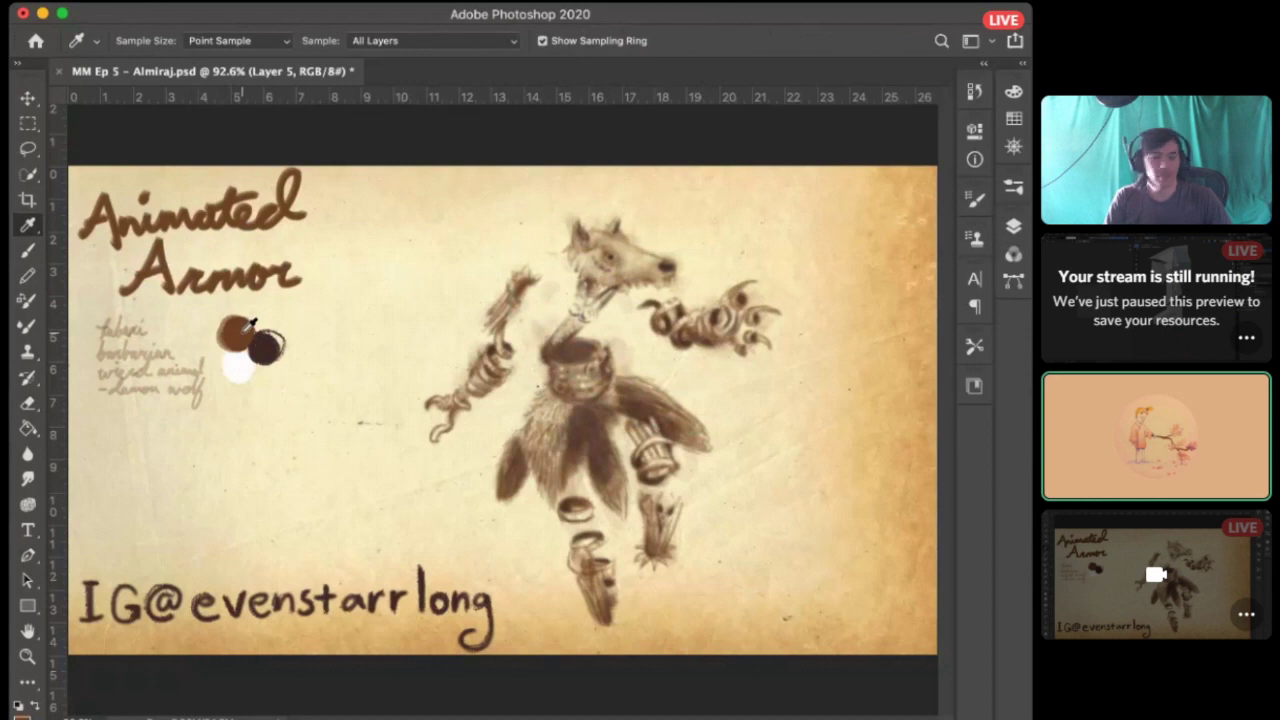
key("b")
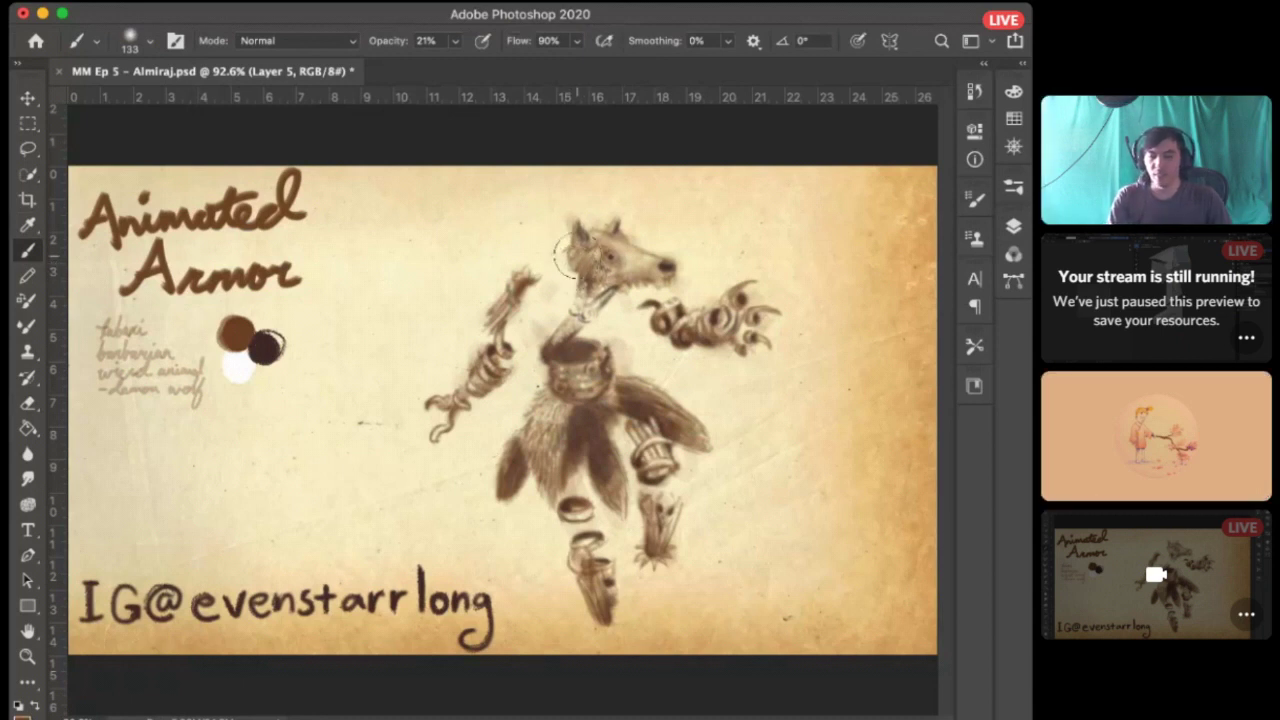
mouse_move(582, 259)
left_mouse_down()
mouse_move(634, 254)
mouse_move(606, 282)
left_mouse_up()
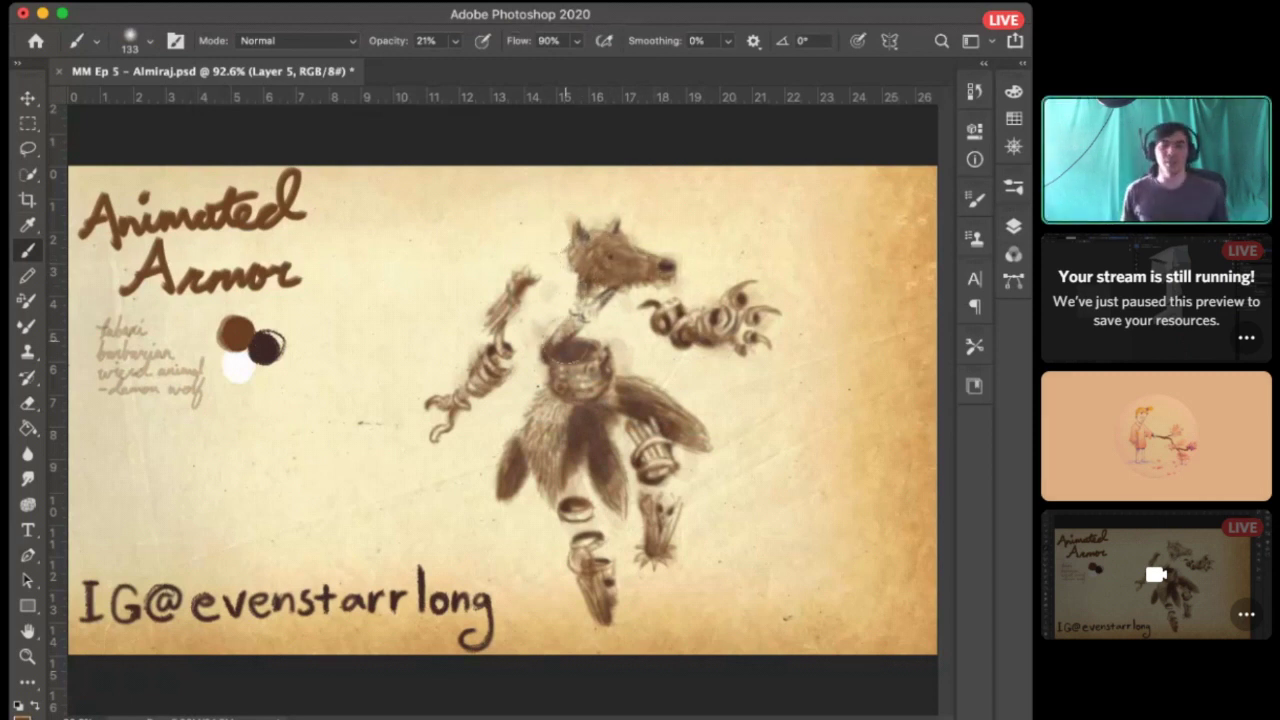
Step: Resize the Eraser to 48 px and carve light fur texture and highlights into the head, muzzle and nose
key("i")
key("e")
left_click_drag(762, 259, 722, 259)
left_click_drag(566, 255, 609, 262)
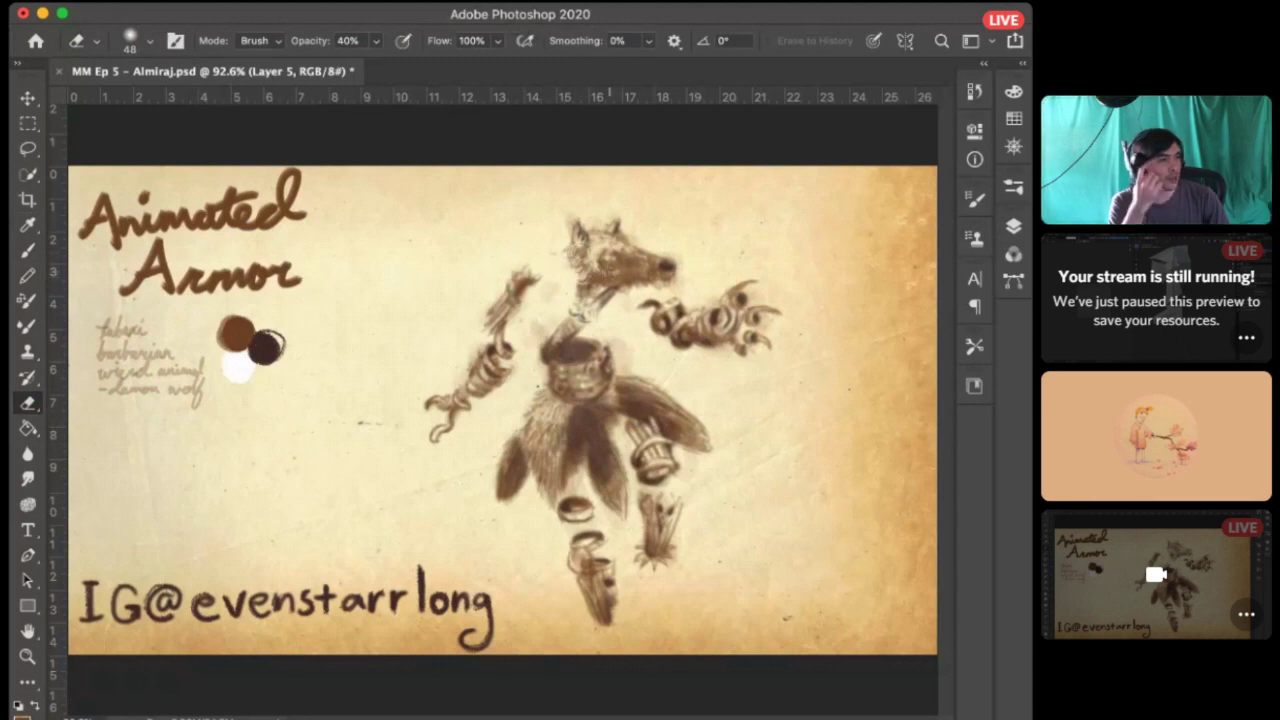
left_click(664, 268)
left_click(665, 269)
left_click_drag(637, 271, 604, 270)
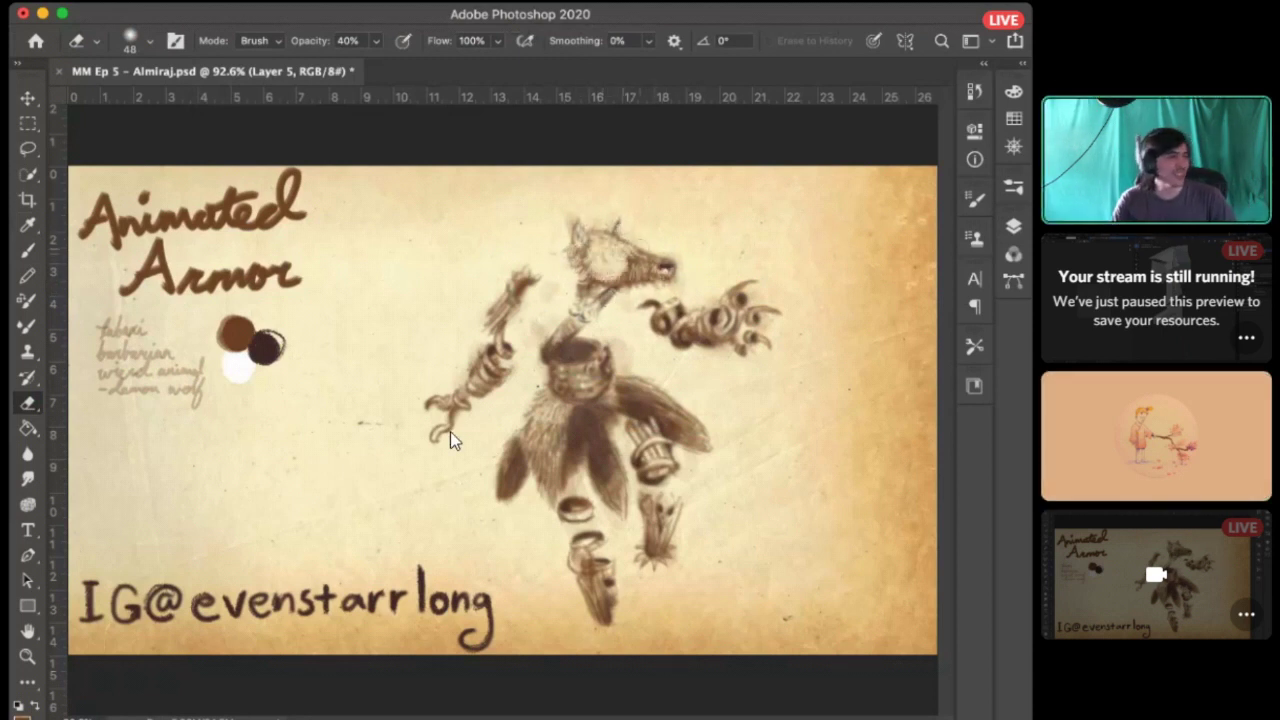
Step: Build up shaggy fur on the wolf's head, cheek and ears, alternating brown brush strokes with the Eraser
key("i")
key("b")
left_click(595, 271)
key("e")
left_click(572, 229)
key("b")
left_click_drag(606, 218, 590, 242)
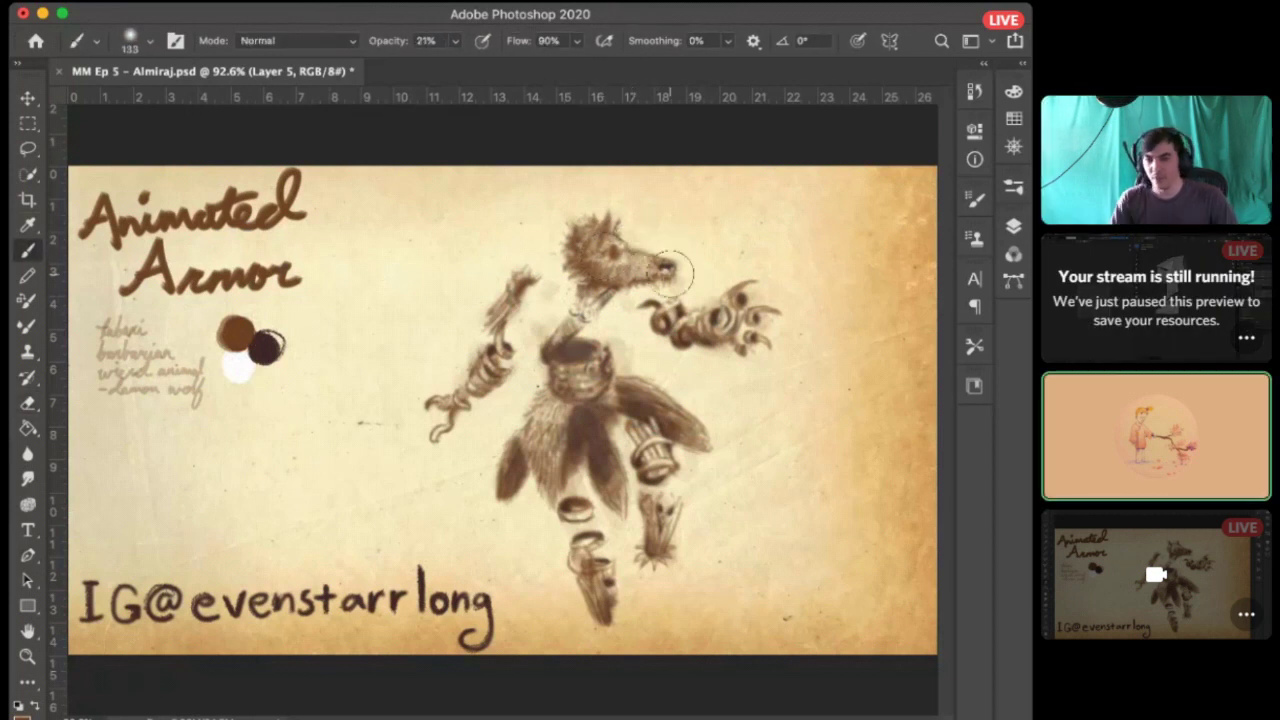
Step: Lighten the nose with the Eraser, sample the brown swatch, and add brown fur strokes to the muzzle and jaw
key("e")
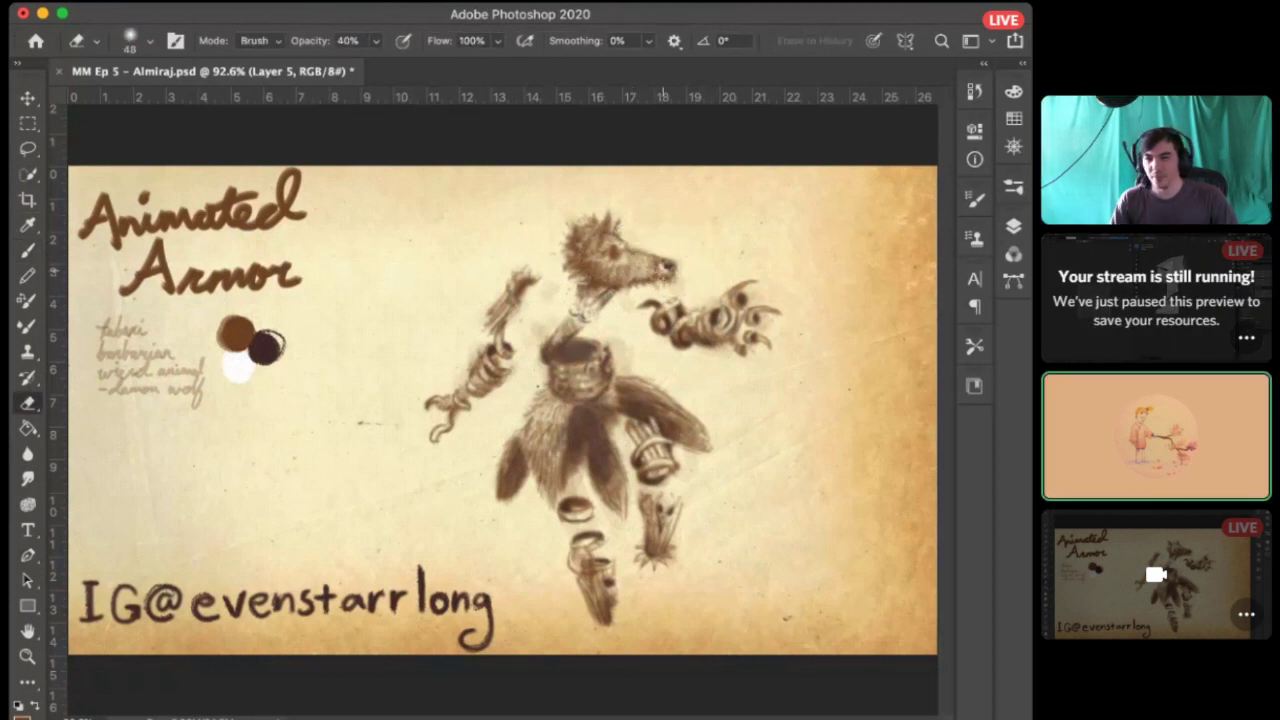
key("i")
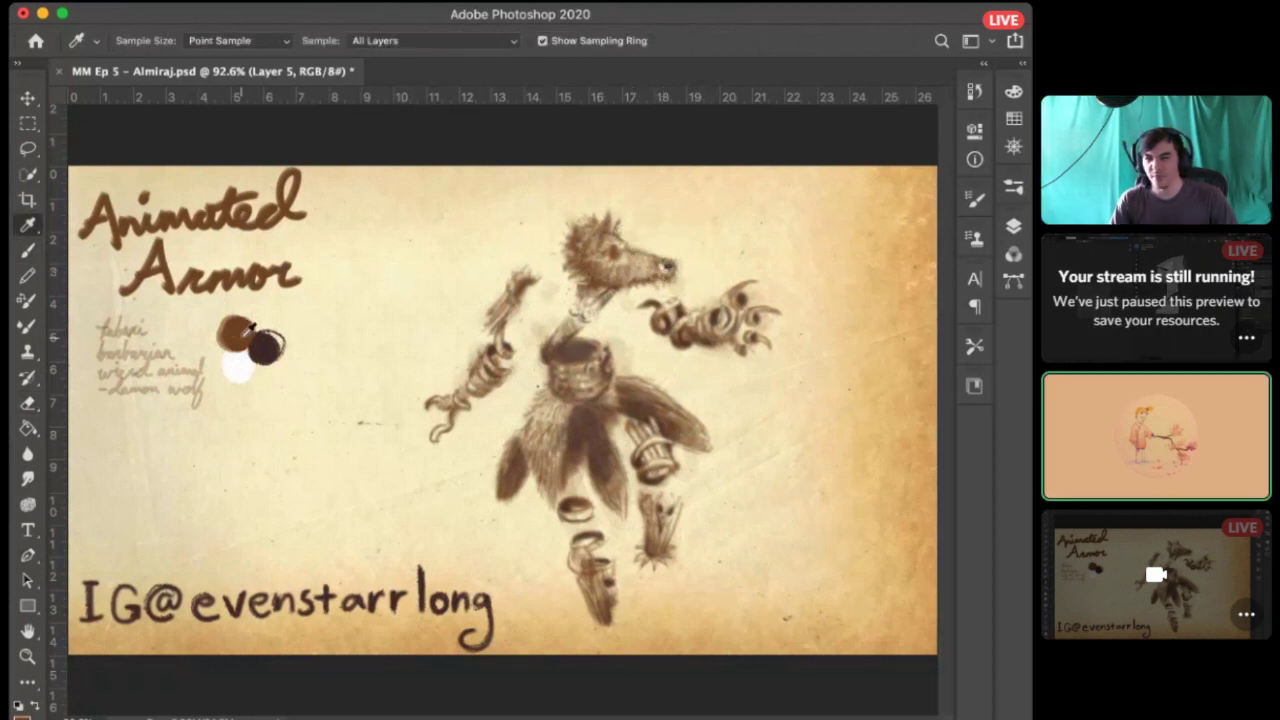
key("b")
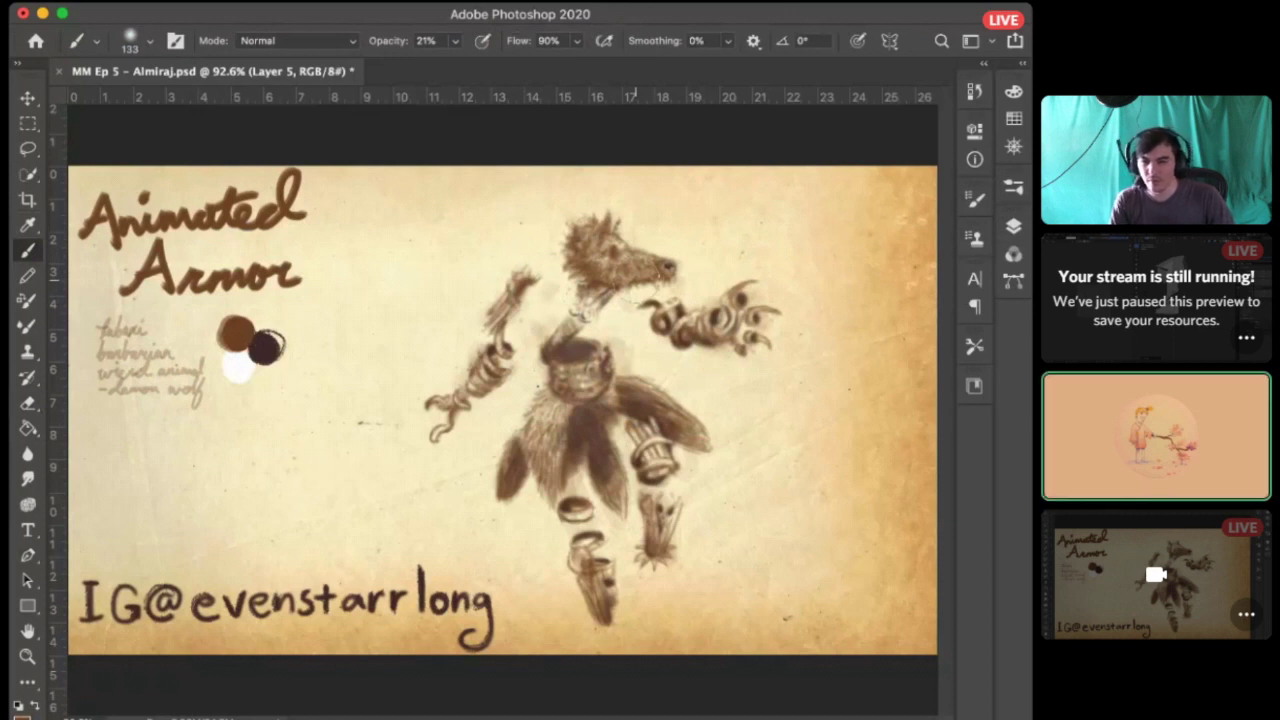
Step: Sample the dark brown swatch and deepen the nose, the facial shadows and the dark gap between the hip flaps
key("i")
left_click(669, 266)
left_click(282, 344)
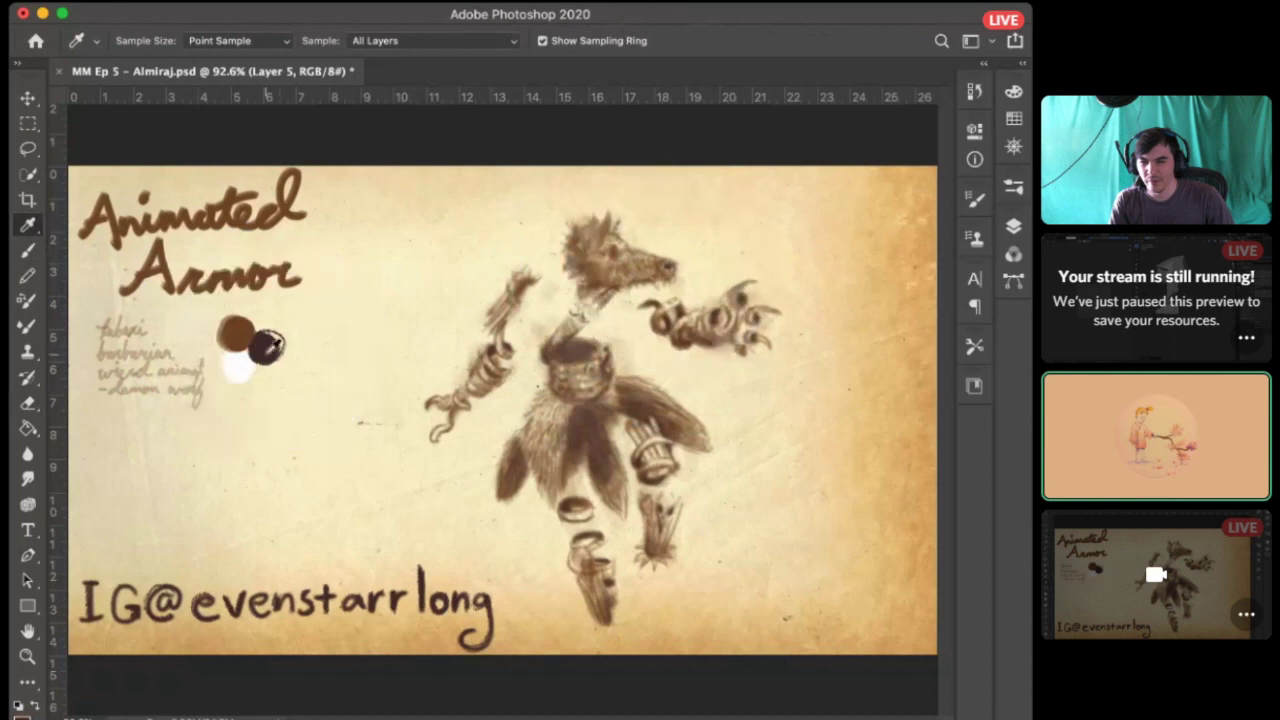
key("b")
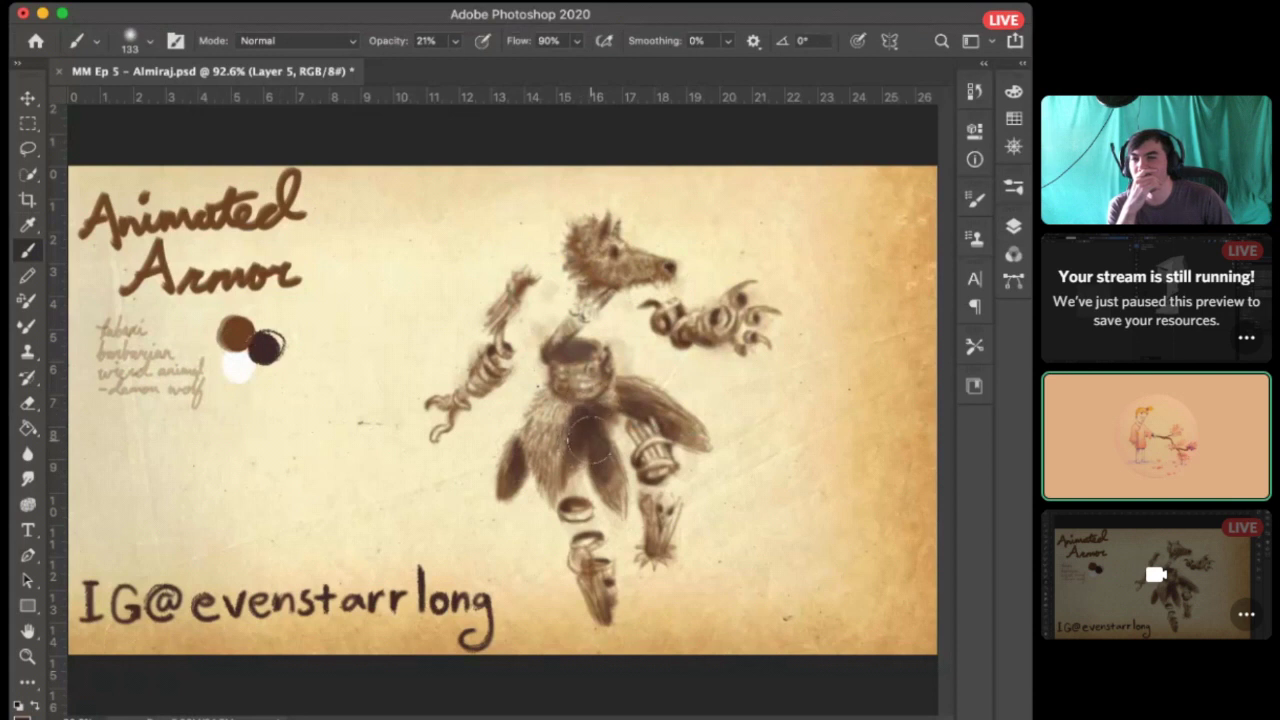
left_click_drag(584, 452, 594, 464)
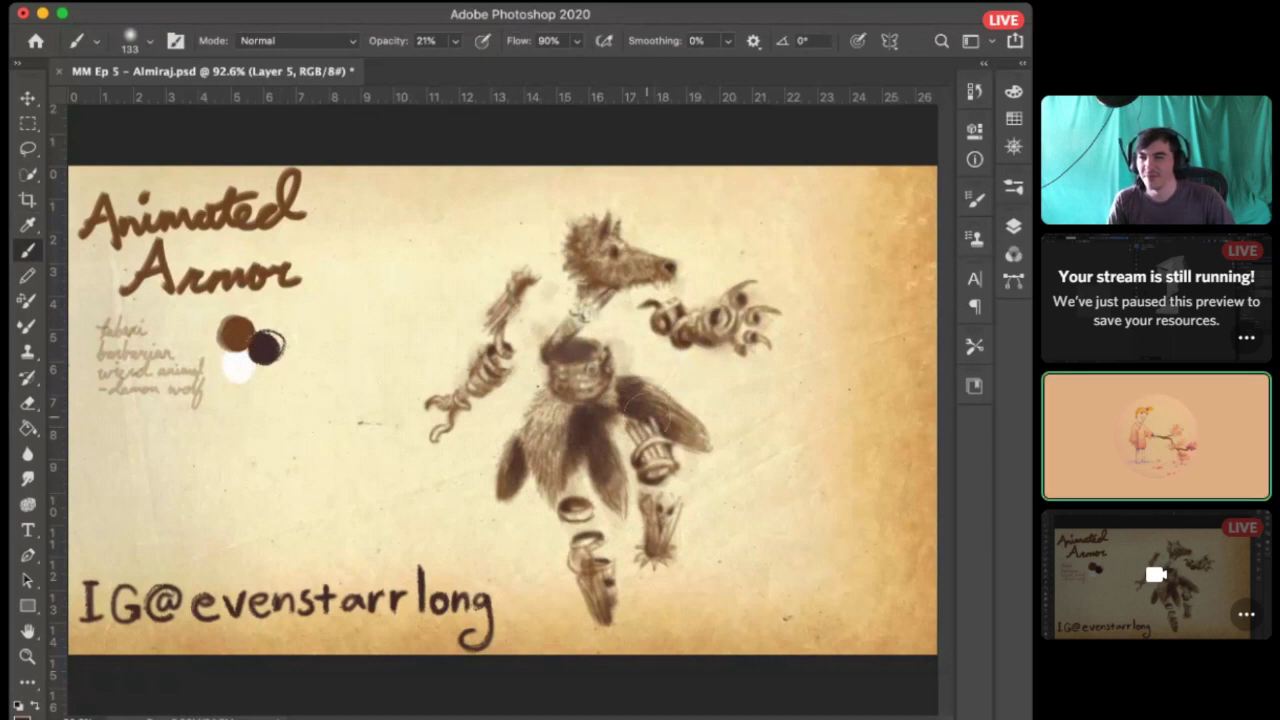
Step: Lighten the wolf's eye with the Eraser at 88% flow, sample the white swatch, and dab a white glow over it
key("e")
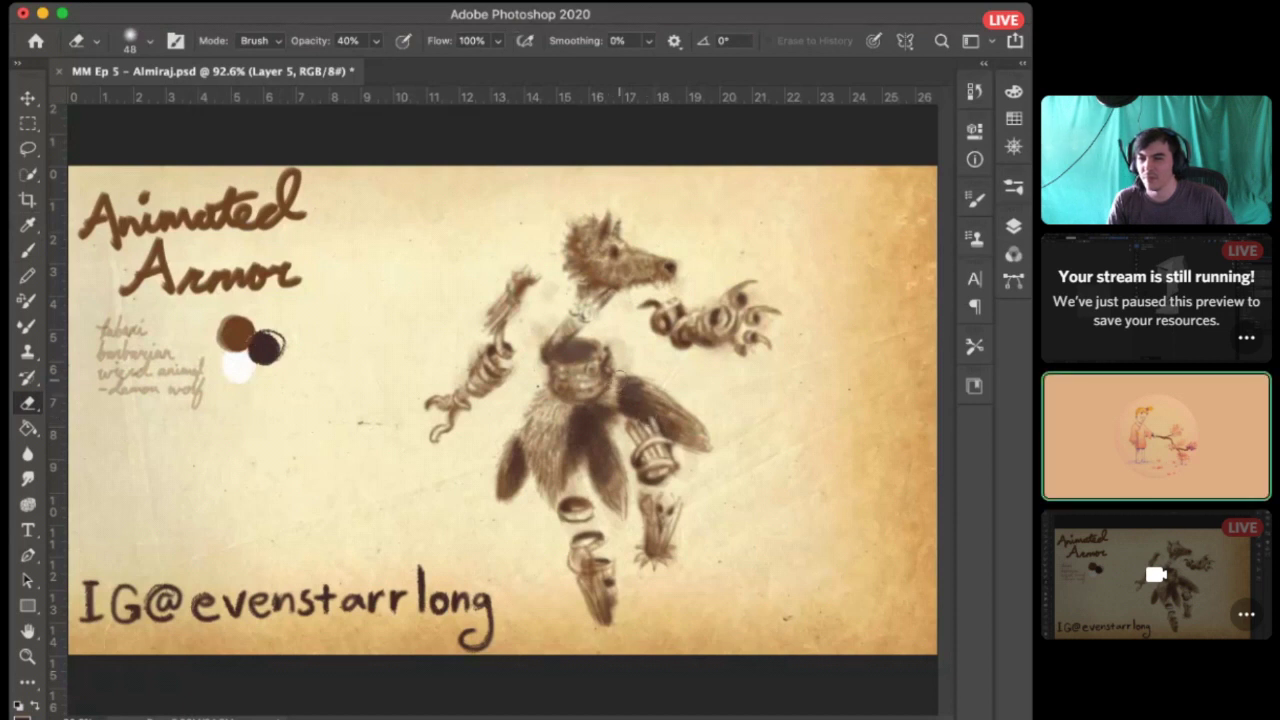
left_click_drag(446, 42, 435, 46)
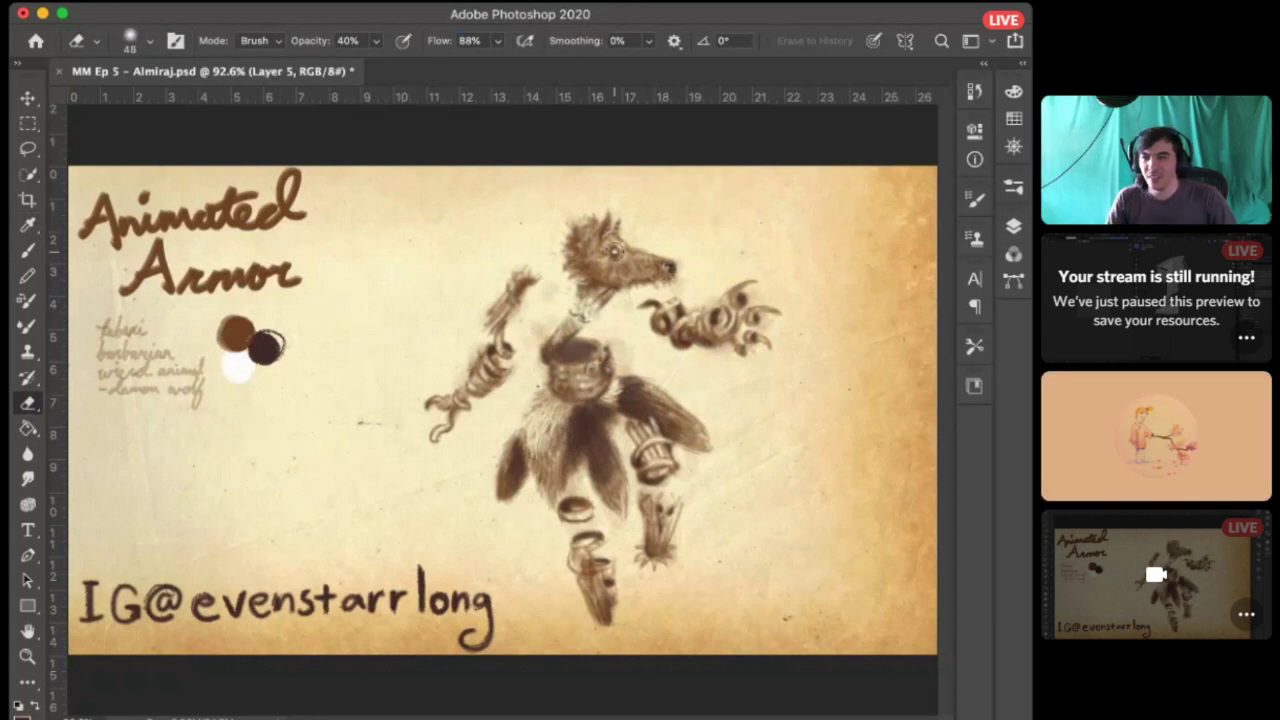
key("b")
left_click(236, 370, "alt")
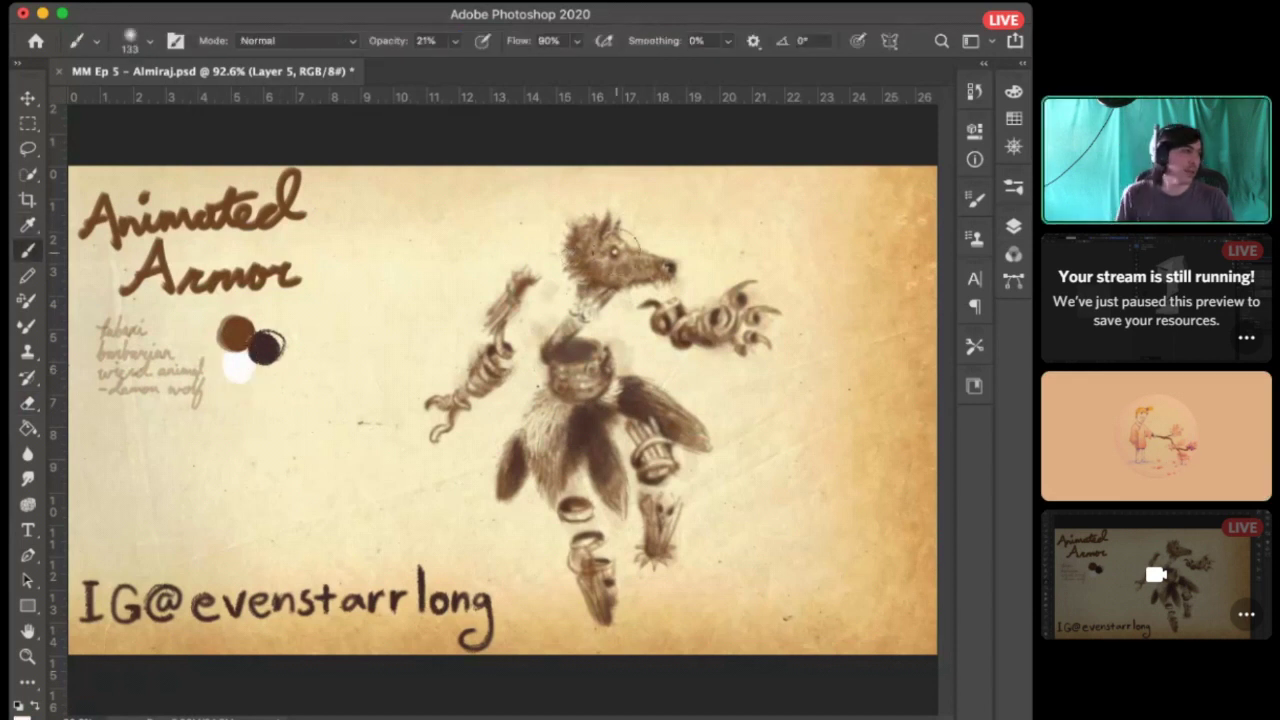
left_click(614, 248)
left_click(614, 249)
left_click(615, 246)
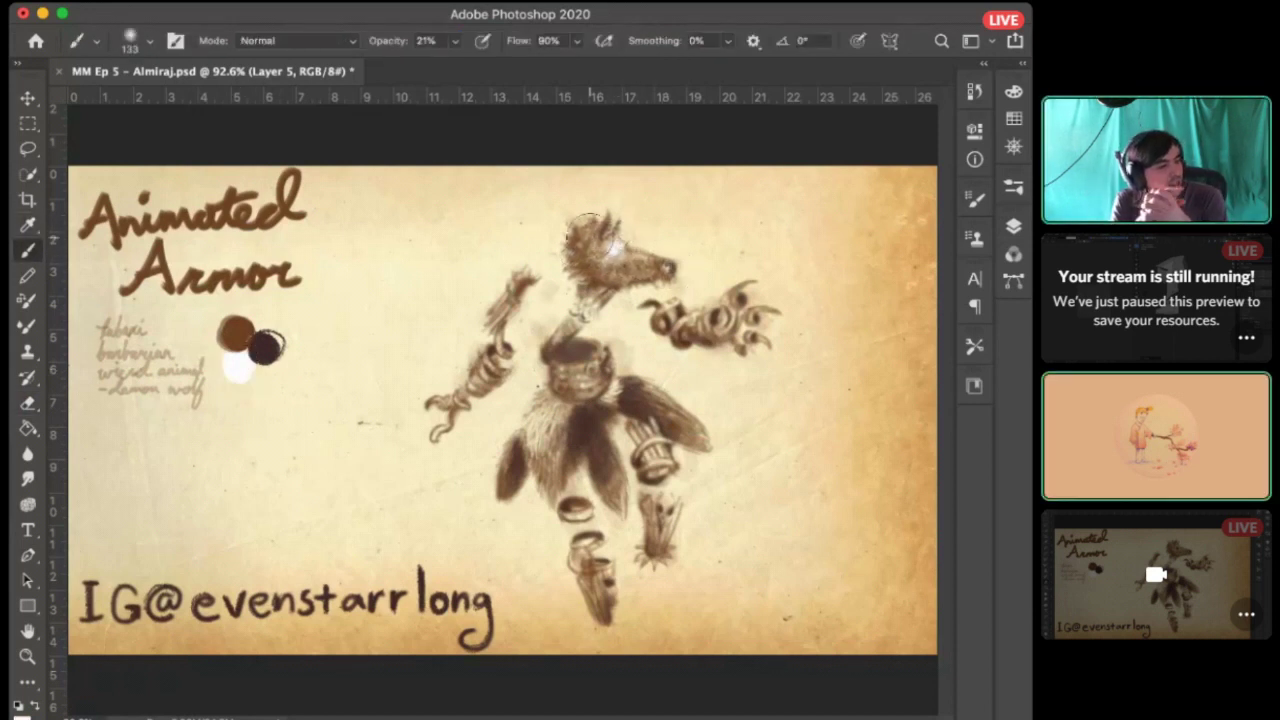
Step: Set the brush opacity to 57% and paint white ghostly wisps behind the head and around the shoulders, rear elbow and torso opening
key("5")
key("7")
left_click(548, 254)
left_click_drag(540, 192, 552, 278)
left_click_drag(489, 344, 462, 363)
mouse_move(648, 308)
left_mouse_down()
mouse_move(600, 322)
mouse_move(576, 354)
mouse_move(568, 342)
left_mouse_up()
Step: Paint white wisps in the gaps between the leg pieces and touch up the white smoke behind the neck
left_click_drag(606, 408, 624, 442)
left_click_drag(654, 484, 661, 478)
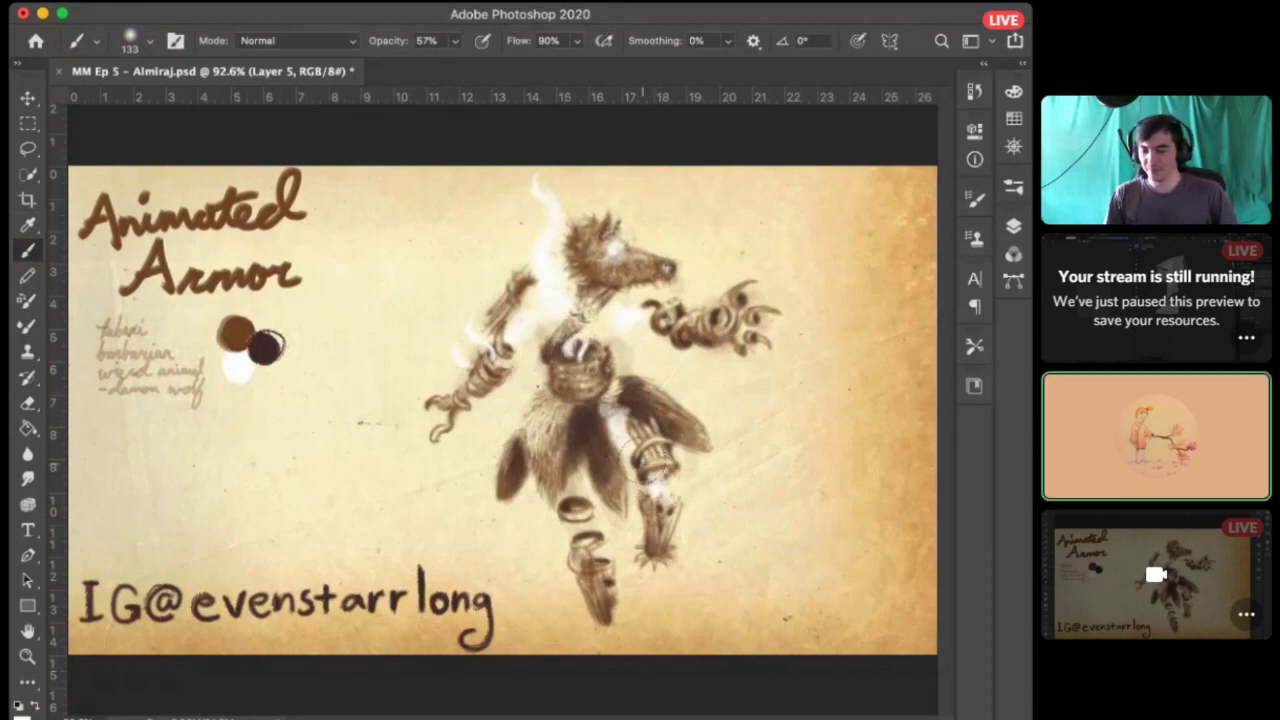
mouse_move(572, 484)
left_mouse_down()
mouse_move(567, 472)
mouse_move(583, 533)
left_mouse_up()
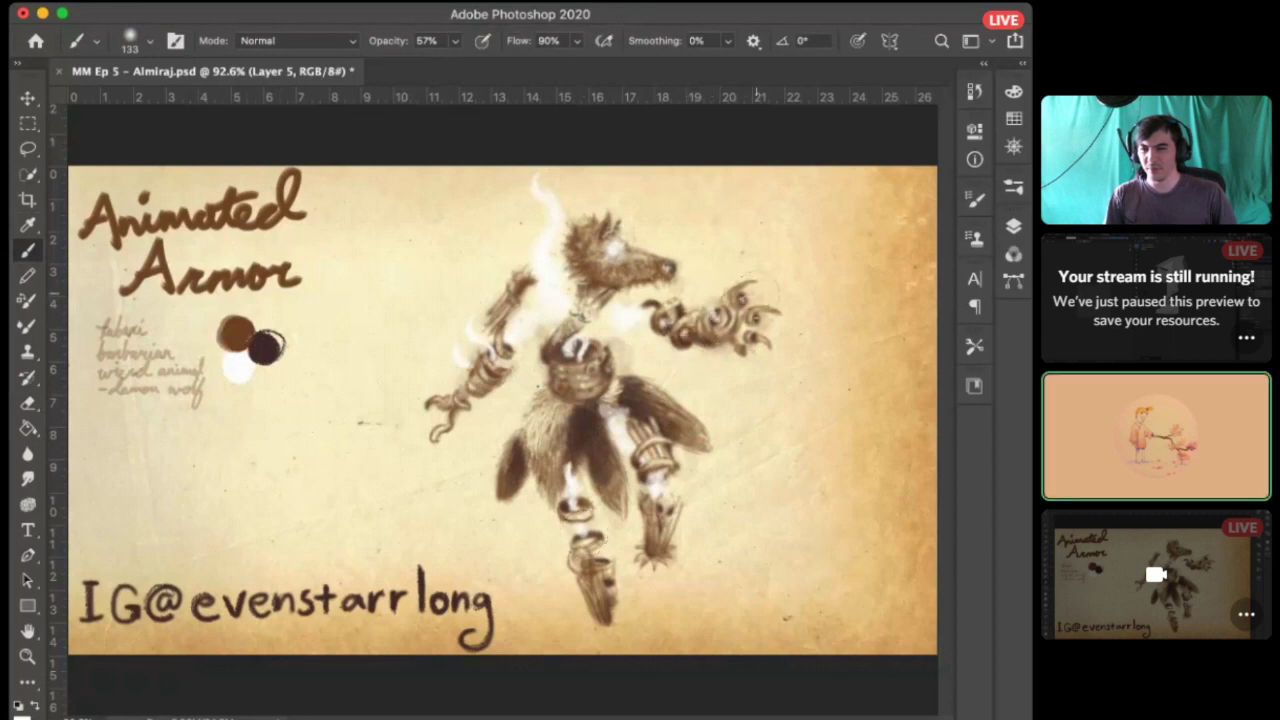
mouse_move(572, 268)
left_mouse_down()
mouse_move(545, 233)
mouse_move(555, 208)
mouse_move(552, 281)
left_mouse_up()
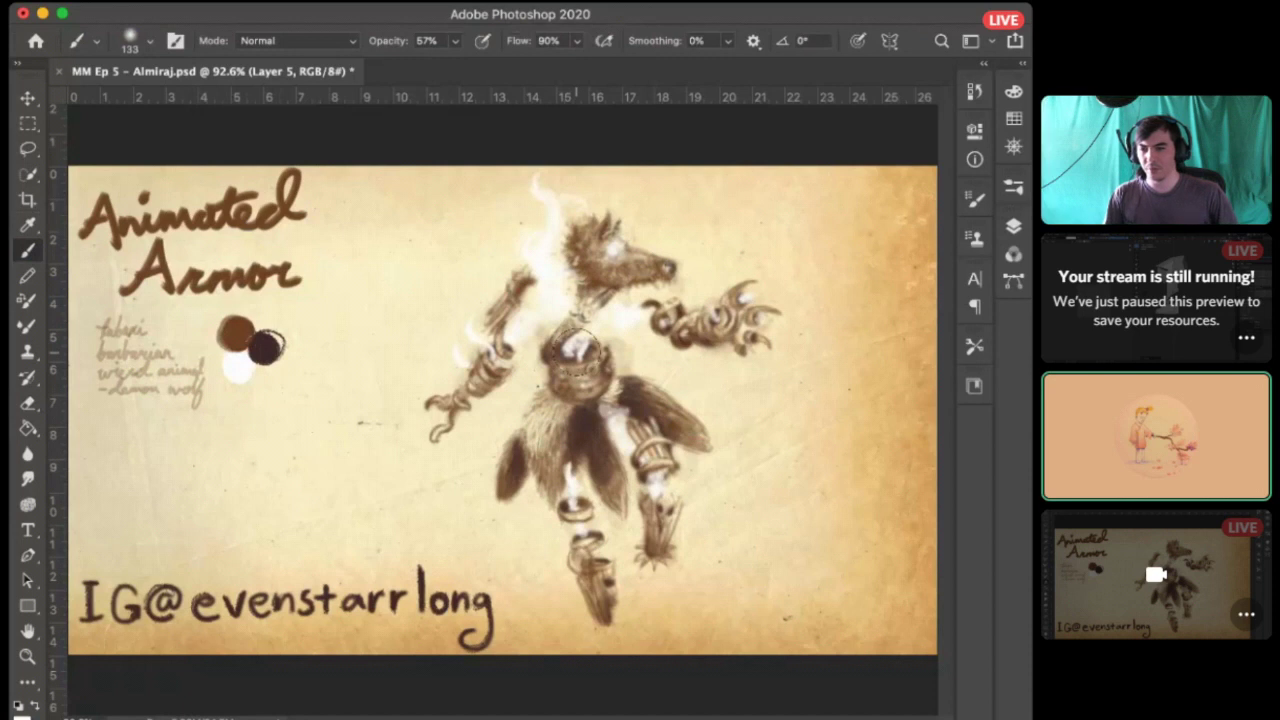
Step: Set the brush opacity to 15%, add a new layer behind the figure, and sample the brown swatch as the paint colour
key("2")
key("5")
key("1")
key("5")
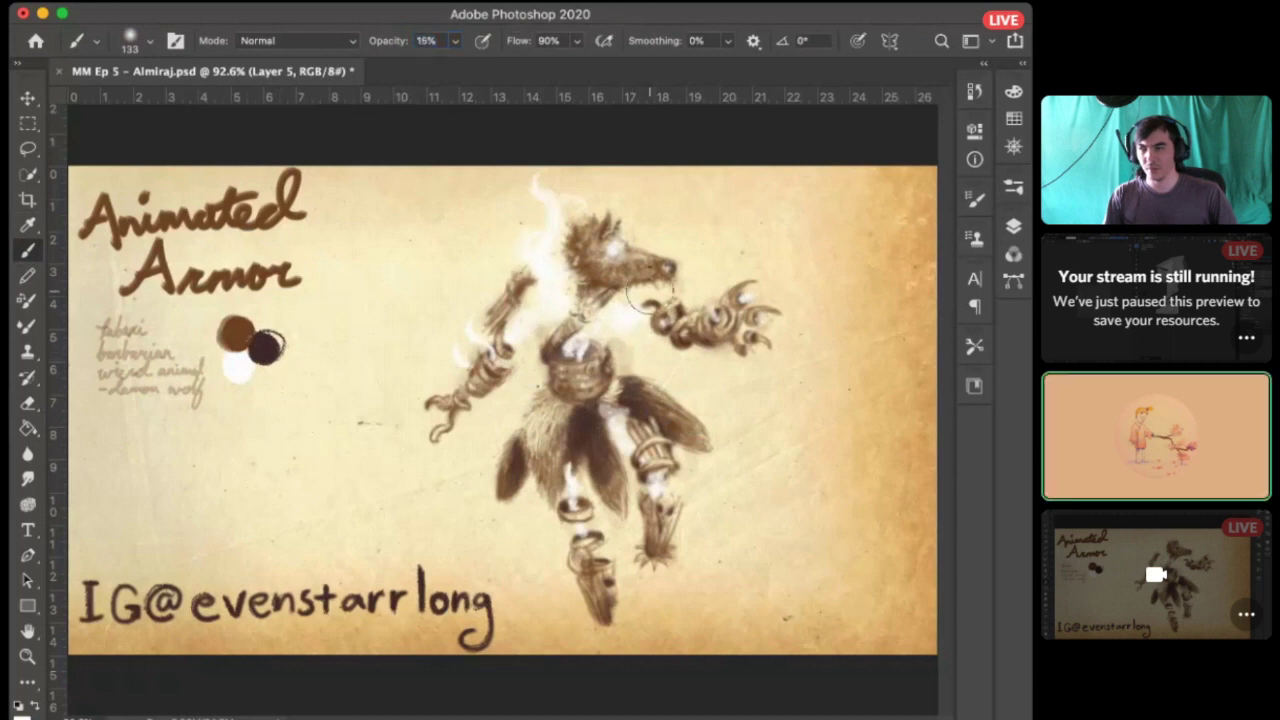
key("i")
left_click(1013, 228)
left_click(934, 709)
left_click(1013, 228)
left_click_drag(508, 252, 588, 185)
left_click(242, 330)
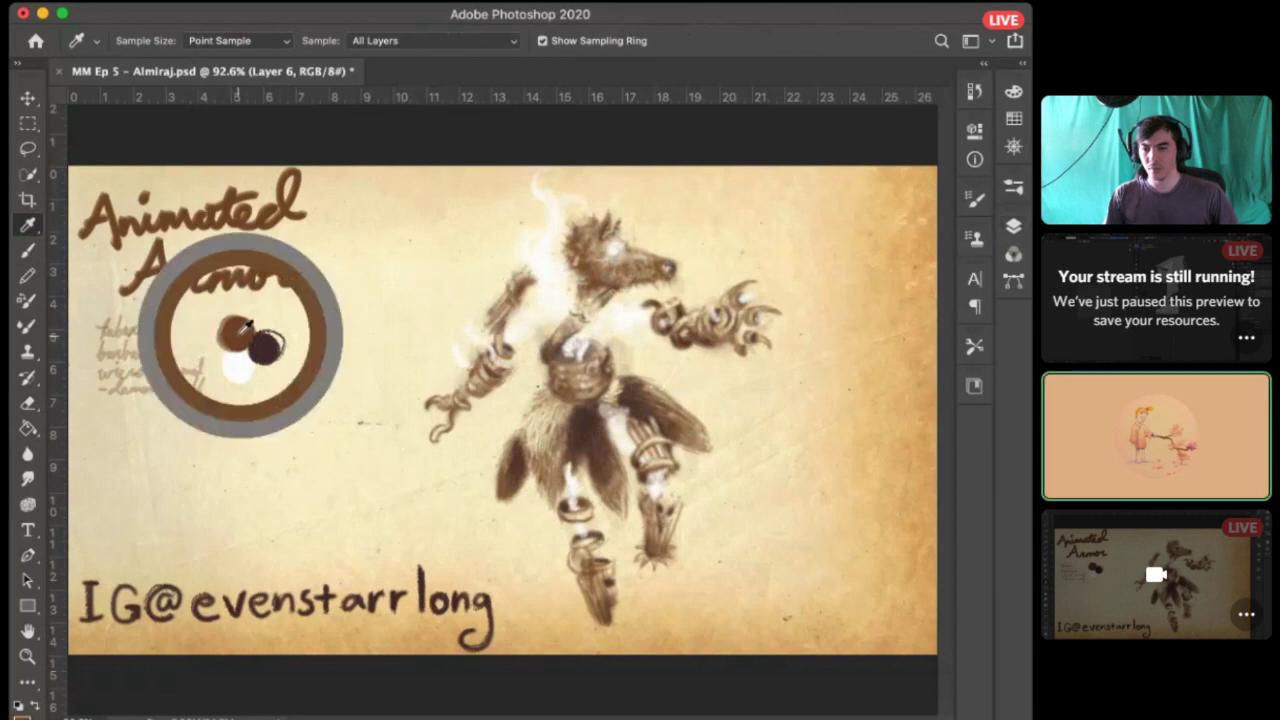
key("b")
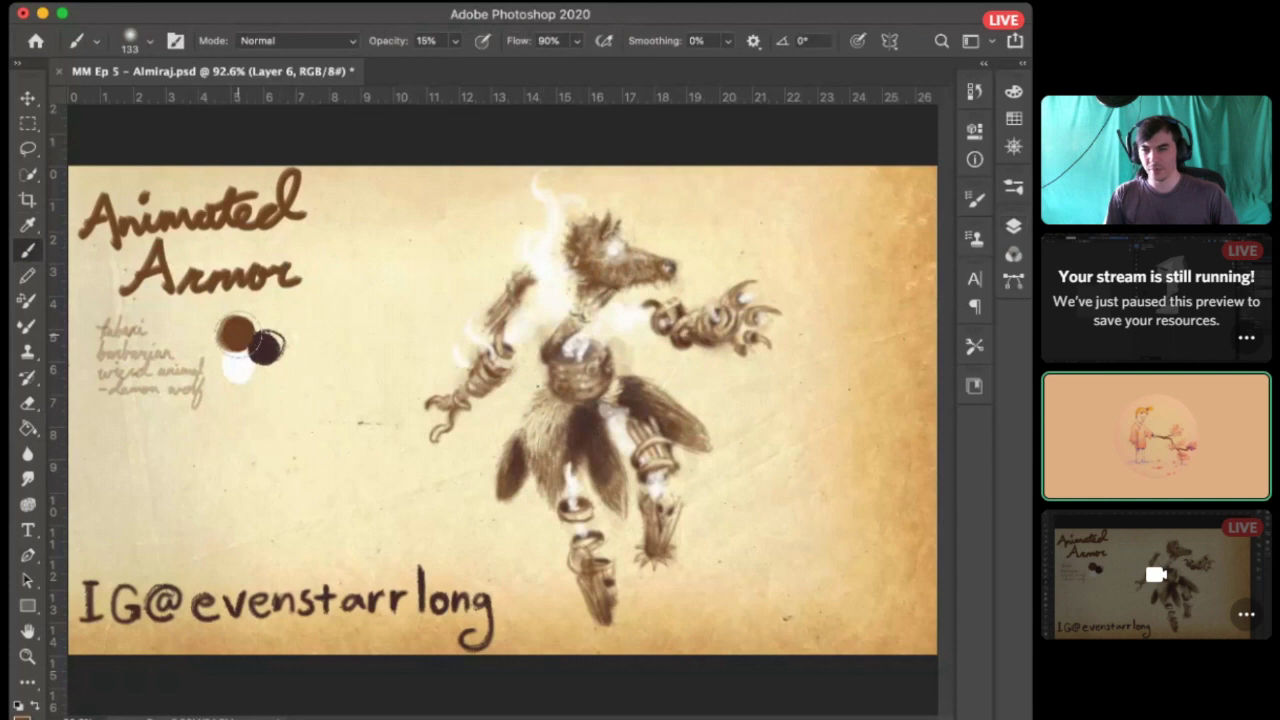
Step: Enlarge the brush to 216 and paint a soft brown haze with sweeping strokes in the background around the wolf figure
left_click_drag(585, 355, 621, 369)
left_click_drag(541, 387, 565, 387)
mouse_move(498, 238)
left_mouse_down()
mouse_move(558, 175)
mouse_move(510, 227)
mouse_move(590, 215)
mouse_move(740, 300)
mouse_move(732, 371)
mouse_move(520, 530)
mouse_move(690, 590)
mouse_move(698, 463)
mouse_move(480, 550)
mouse_move(420, 340)
mouse_move(400, 320)
mouse_move(421, 440)
mouse_move(415, 525)
left_mouse_up()
left_click_drag(706, 226, 548, 164)
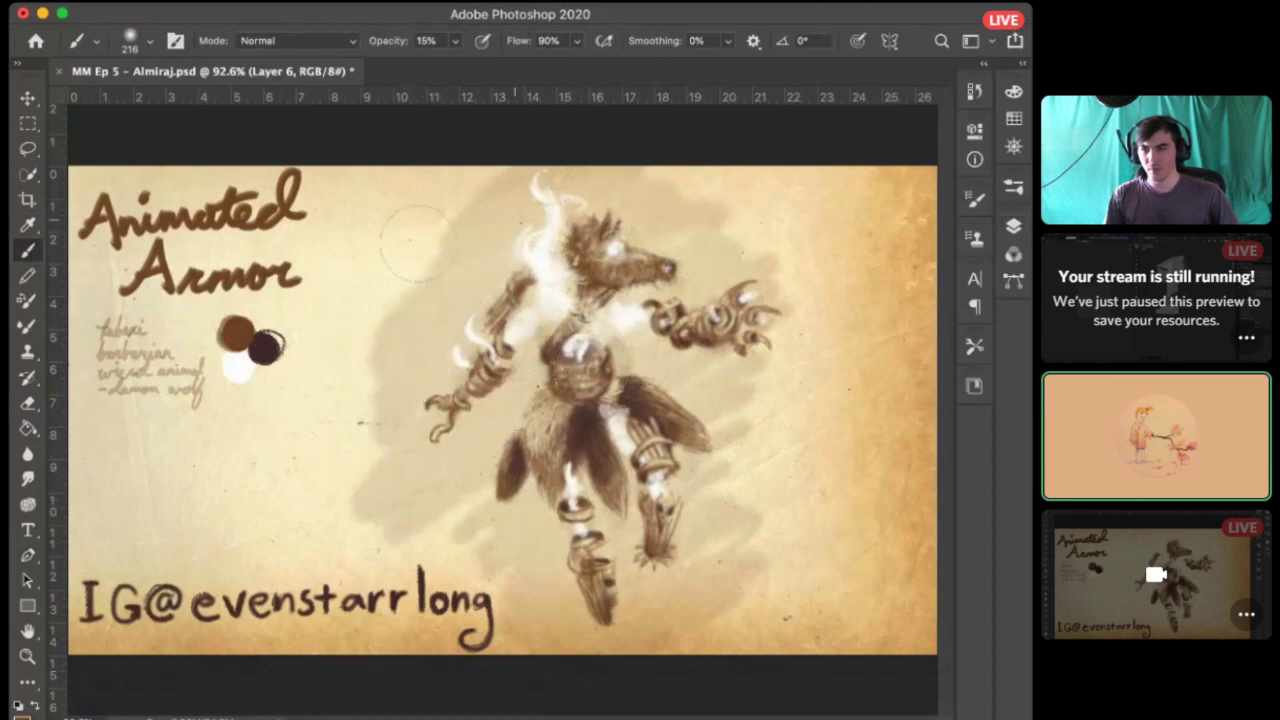
mouse_move(415, 245)
left_mouse_down()
mouse_move(428, 171)
mouse_move(480, 180)
mouse_move(349, 386)
left_mouse_up()
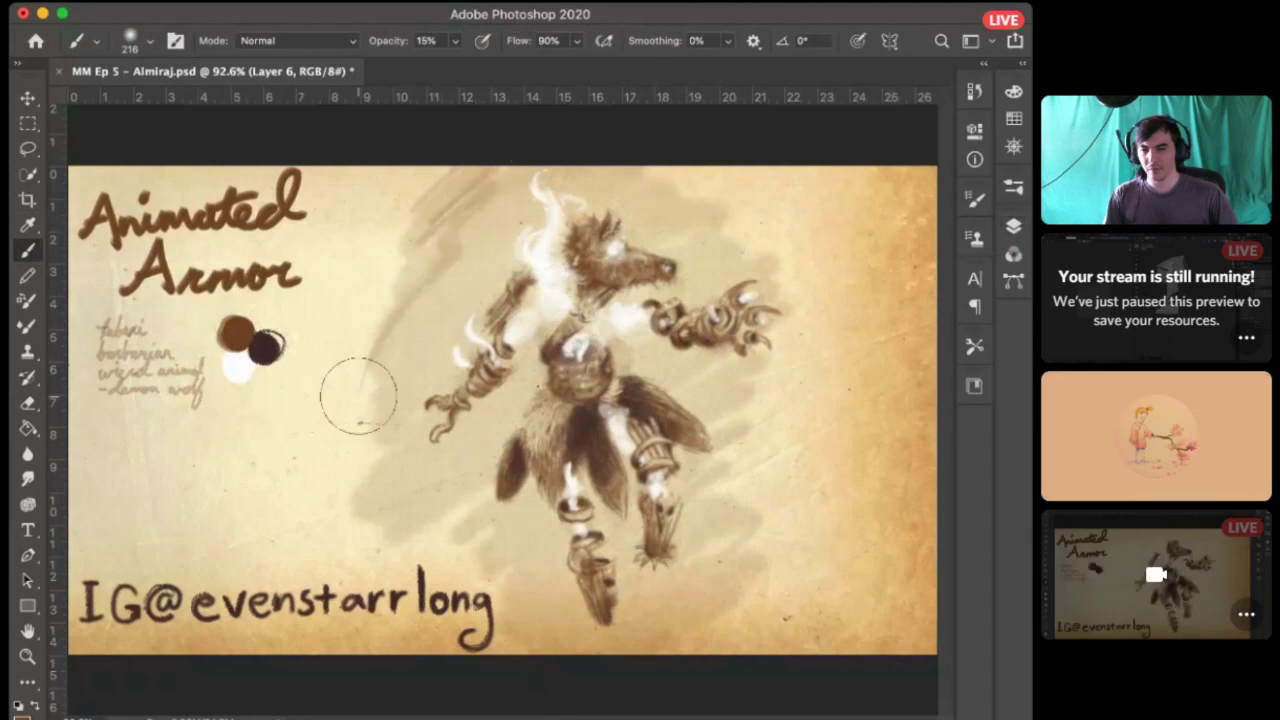
left_click_drag(510, 256, 490, 352)
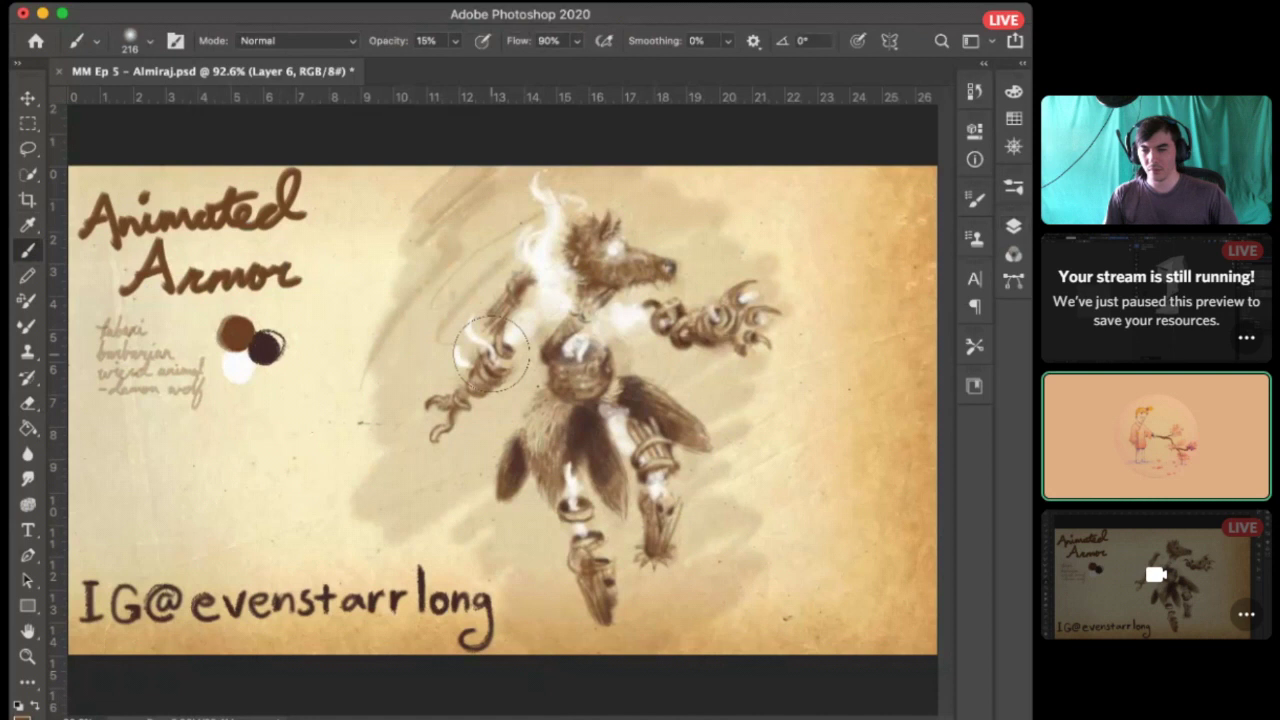
Step: Blend the brown background strokes around the figure using the Smudge tool with a textured 163-size brush at 90% strength
left_click(28, 482)
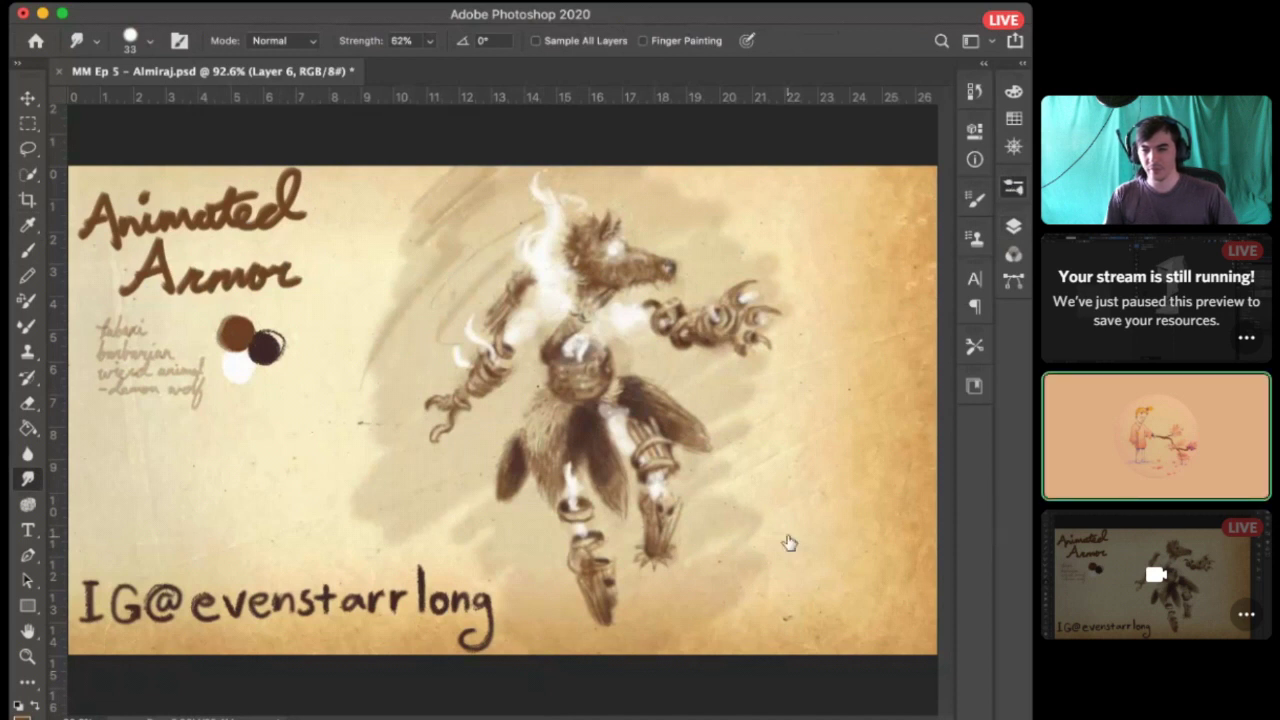
left_click(889, 478)
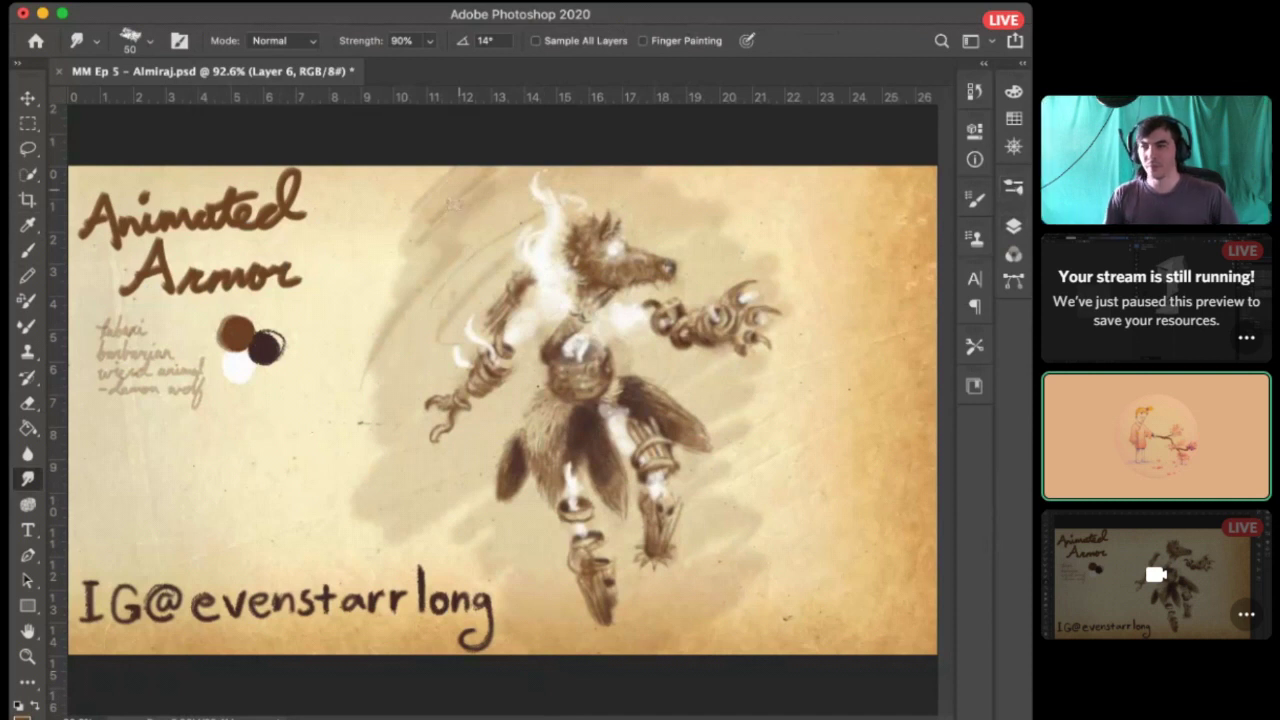
left_click_drag(473, 267, 527, 263)
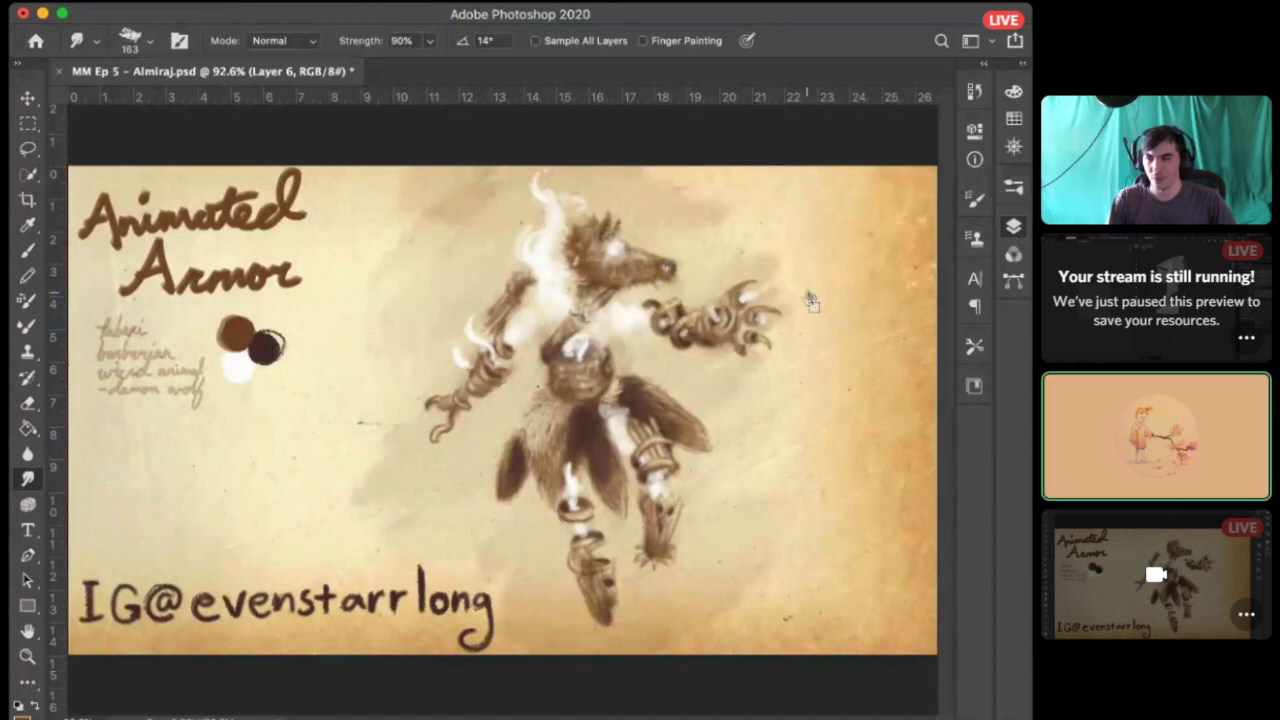
scroll(815, 303, "up", 2)
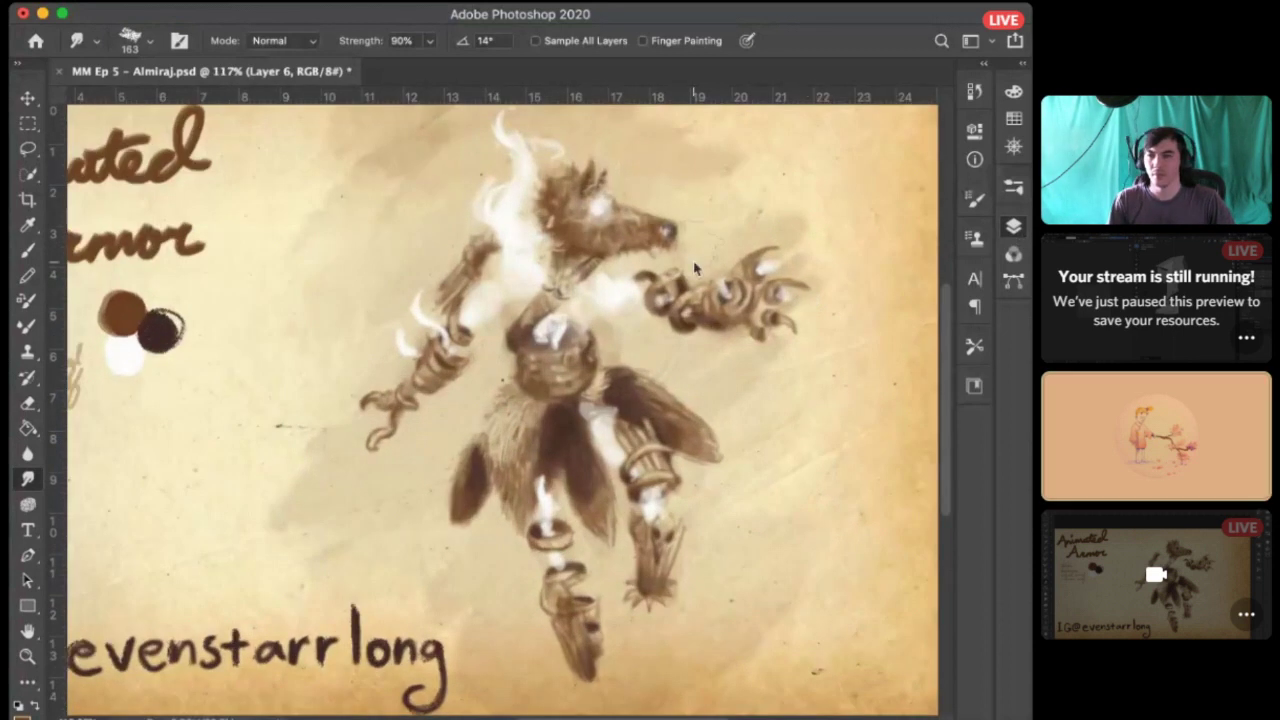
key("i")
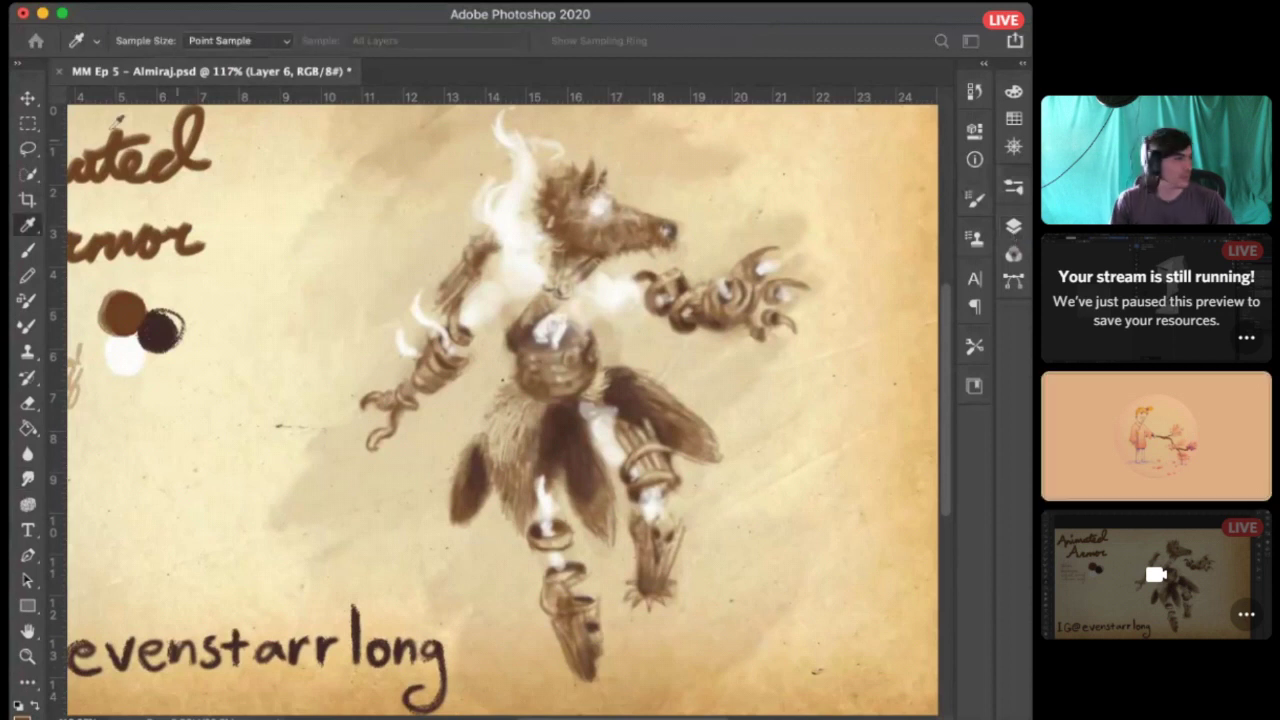
key("r")
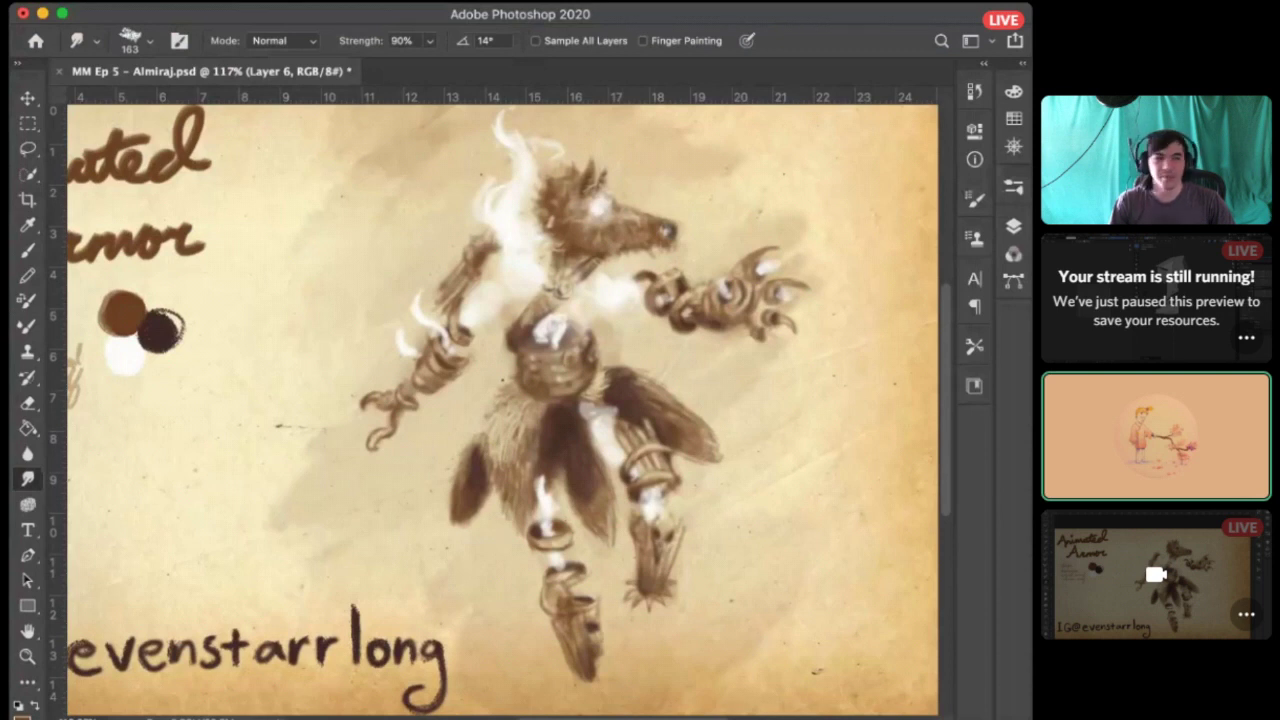
Step: Switch the Discord call to the shared screen with the 3D model, and display all participants and streams in a grid
mouse_move(720, 387)
left_click(1142, 297)
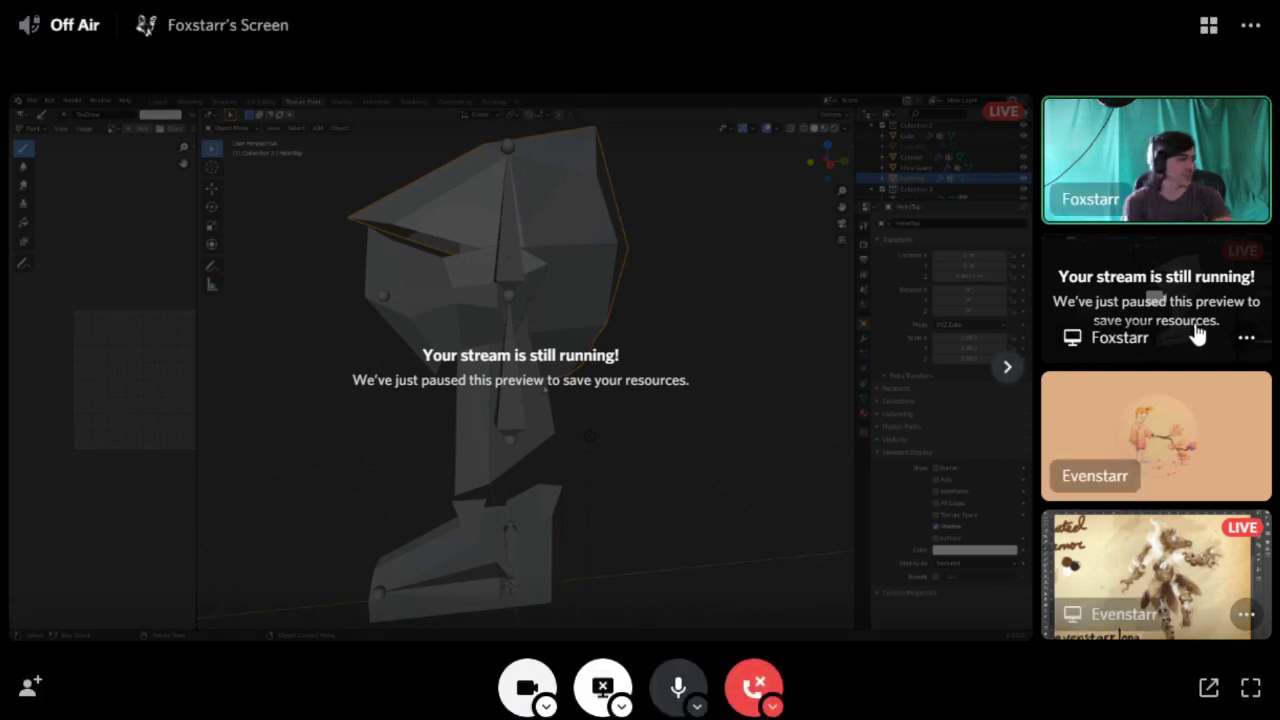
left_click(1209, 25)
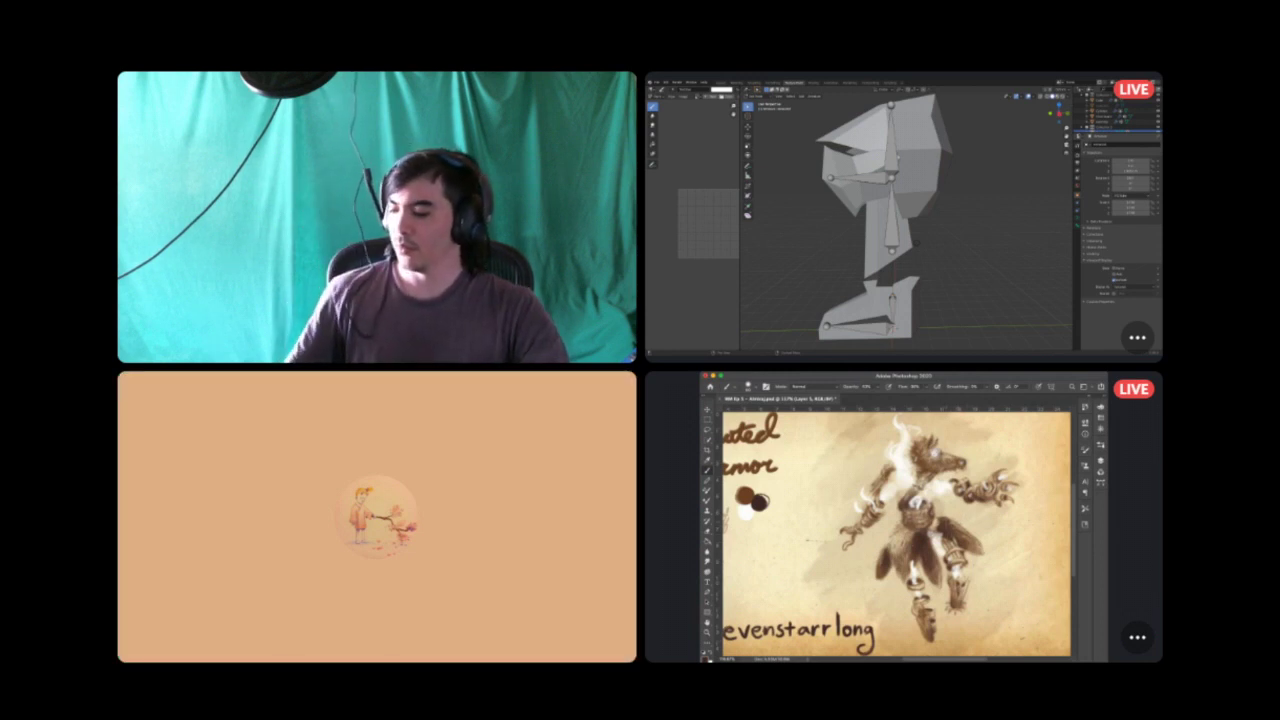
mouse_move(799, 461)
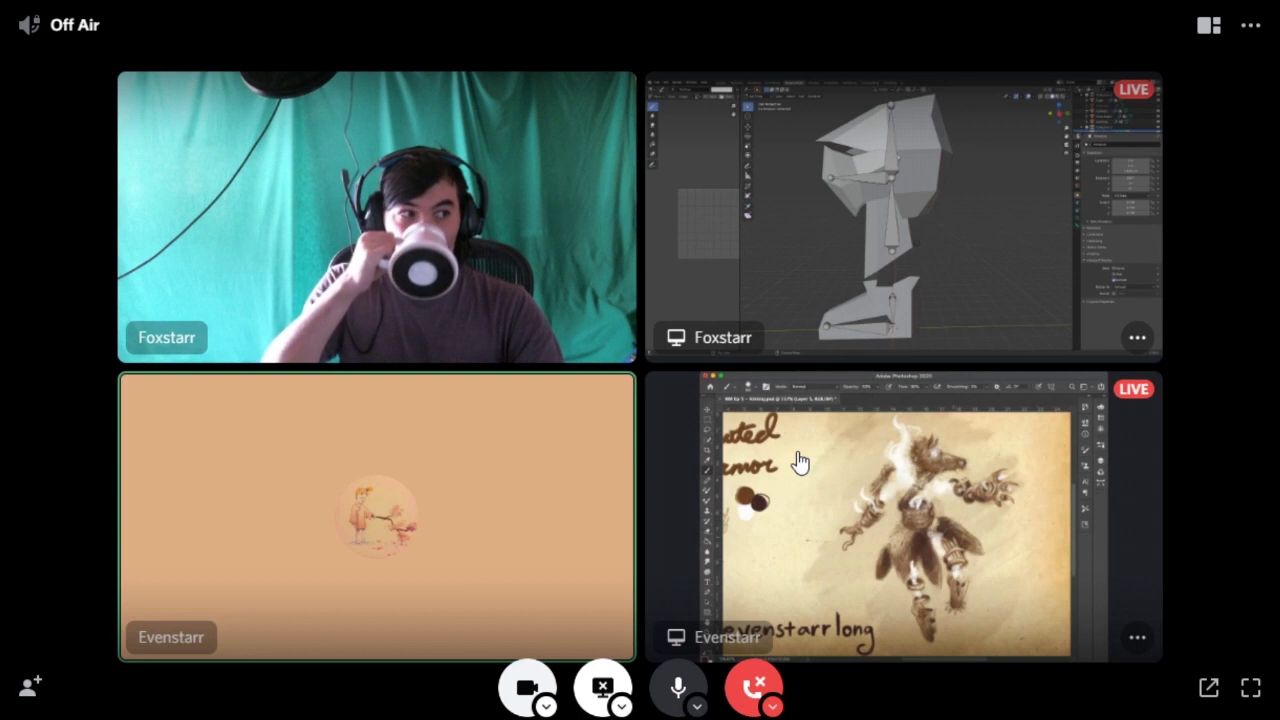